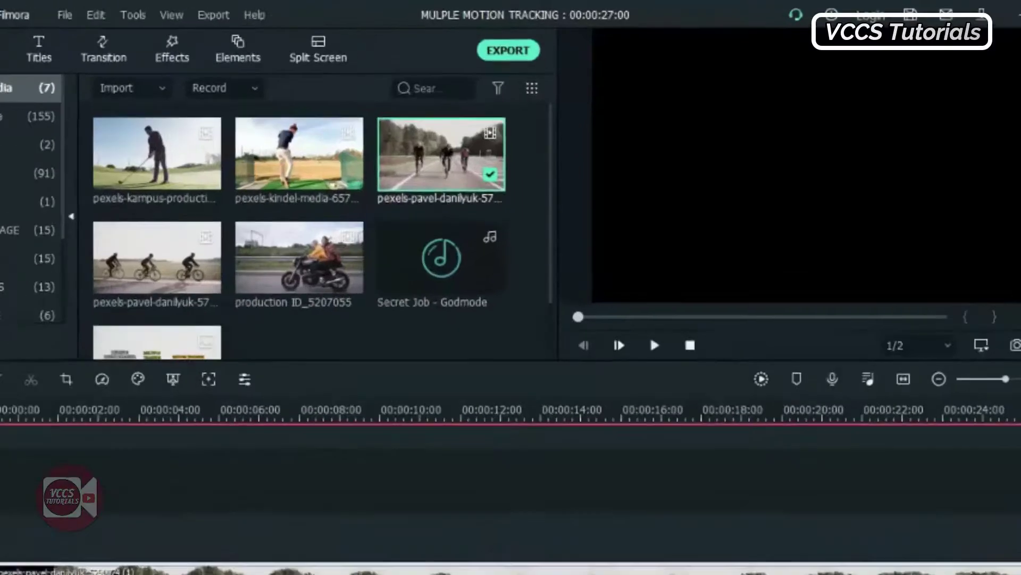
# Copy the cyclists clip onto empty tracks 4 and 5, then play from the start.
pyautogui.rightClick(375, 503)
pyautogui.click(405, 64)
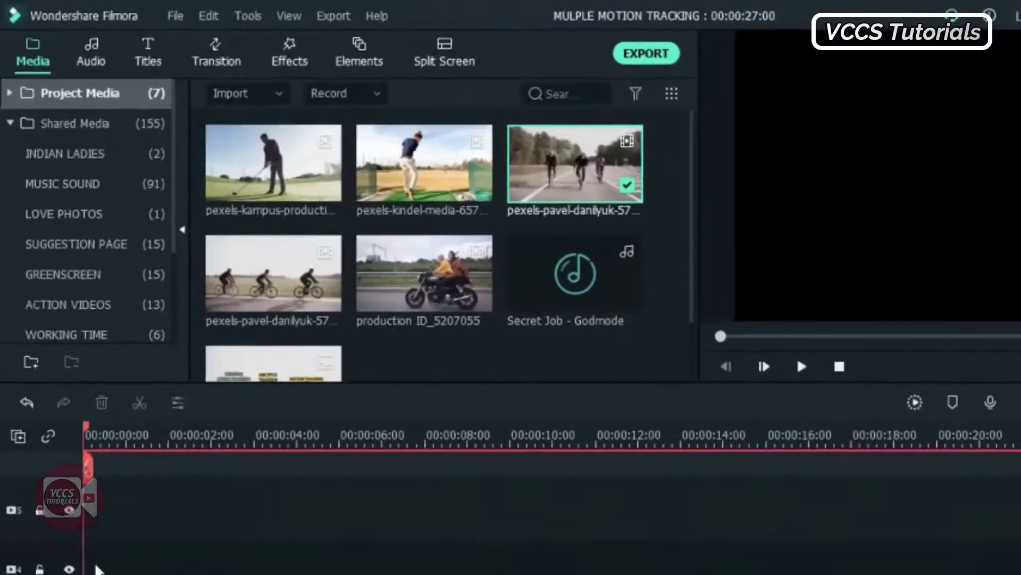
pyautogui.rightClick(80, 458)
pyautogui.click(123, 70)
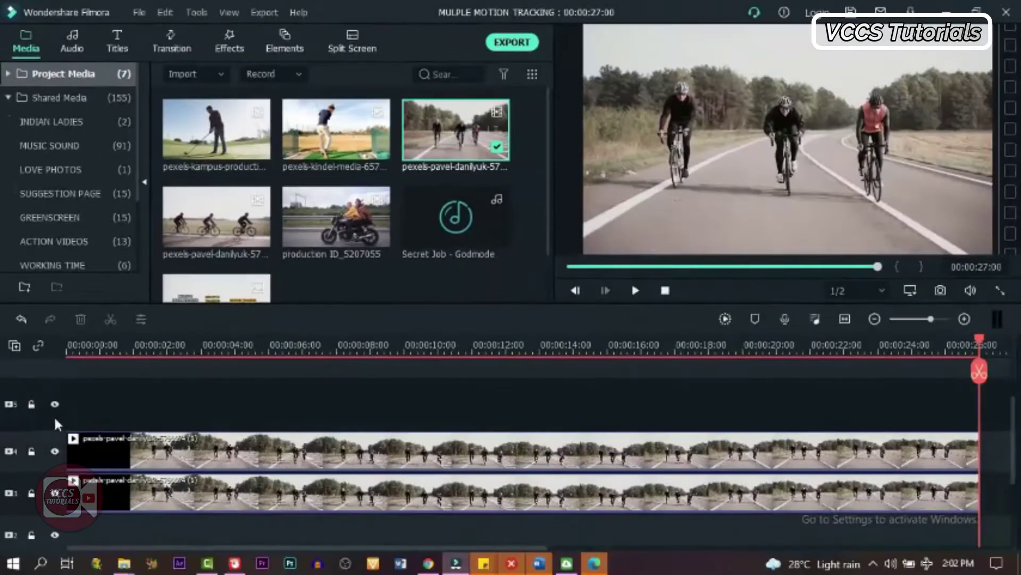
pyautogui.press('Home')
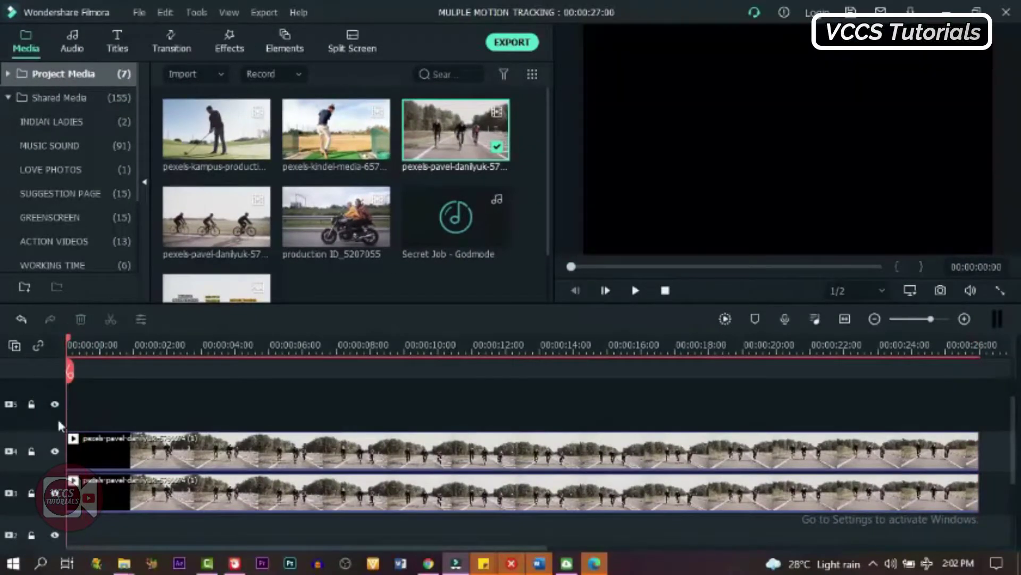
pyautogui.rightClick(73, 420)
pyautogui.click(137, 52)
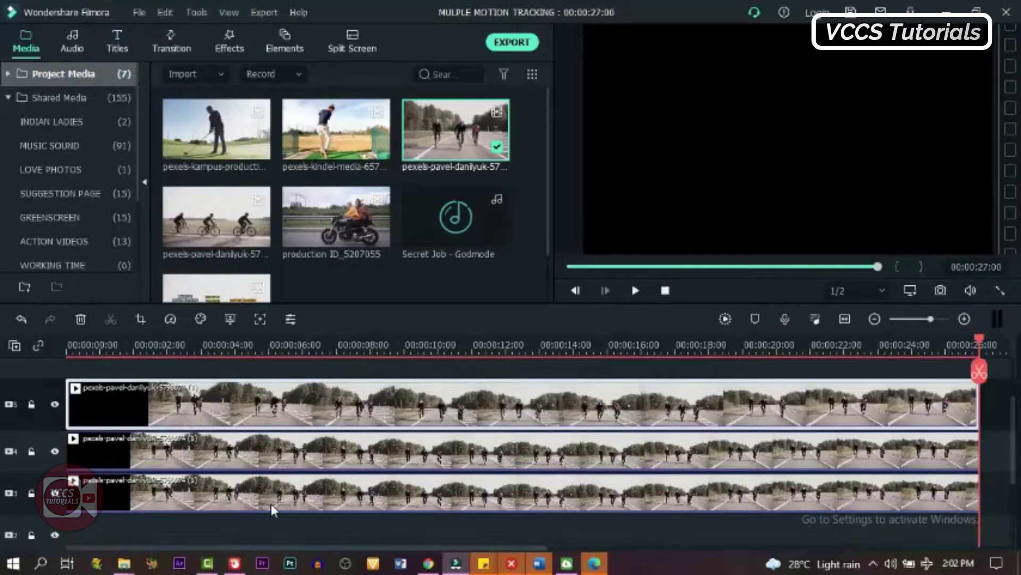
pyautogui.click(308, 345)
pyautogui.press('Home')
pyautogui.click(634, 290)
# Paste the cyclists clip onto tracks 4 and 5 again and replay the three stacked layers.
pyautogui.rightClick(351, 404)
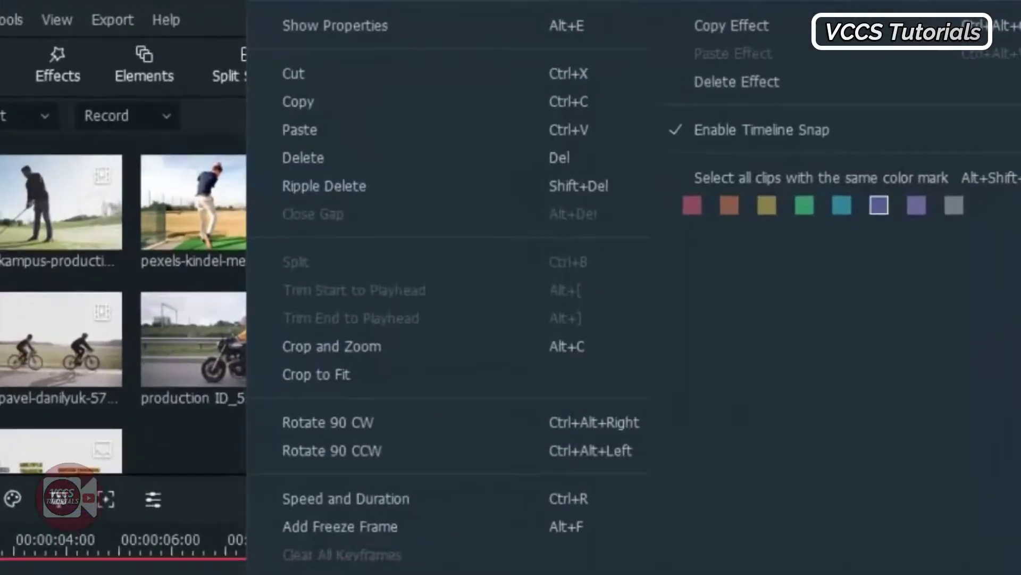
pyautogui.click(300, 117)
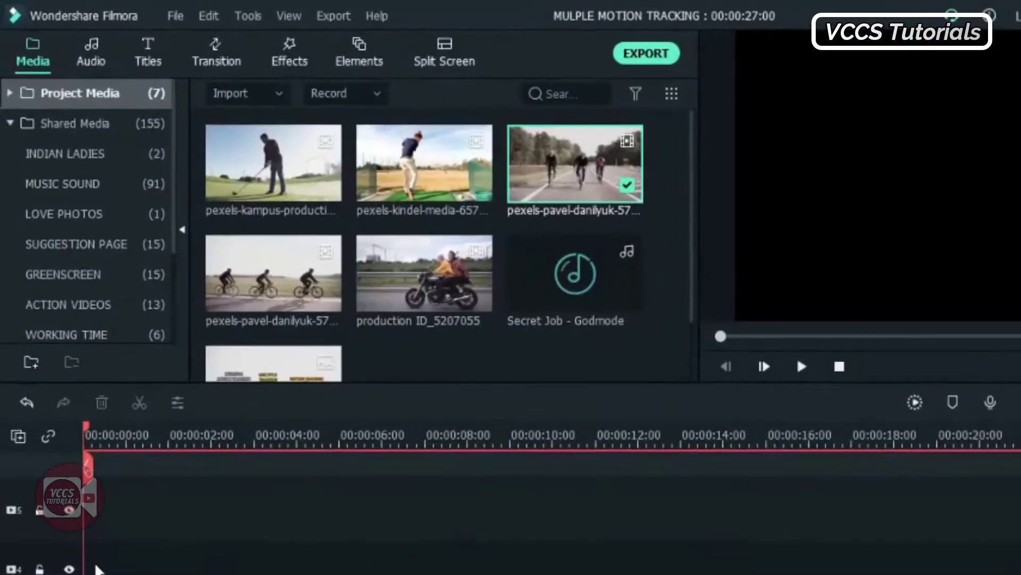
pyautogui.rightClick(85, 508)
pyautogui.click(111, 77)
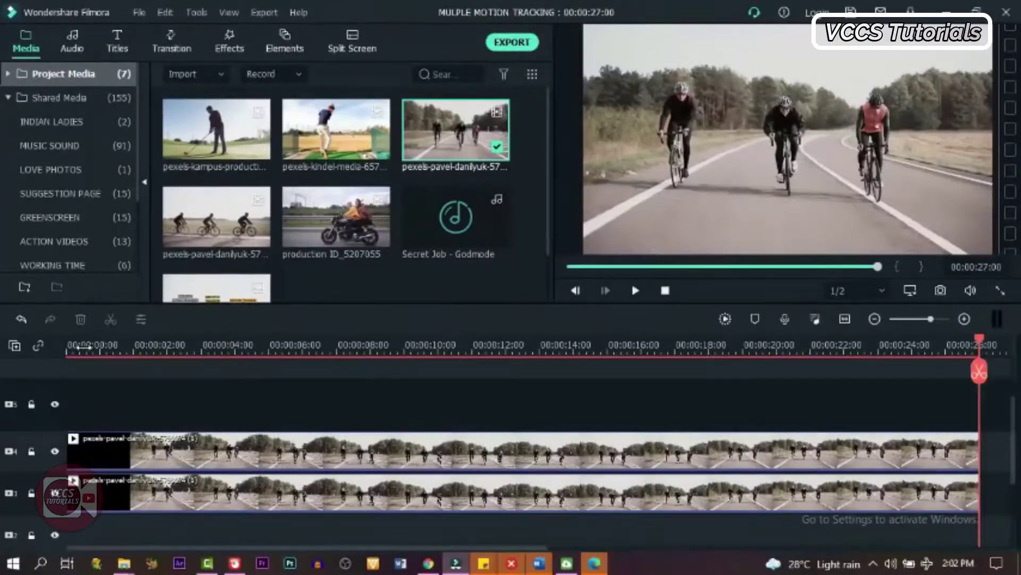
pyautogui.rightClick(70, 413)
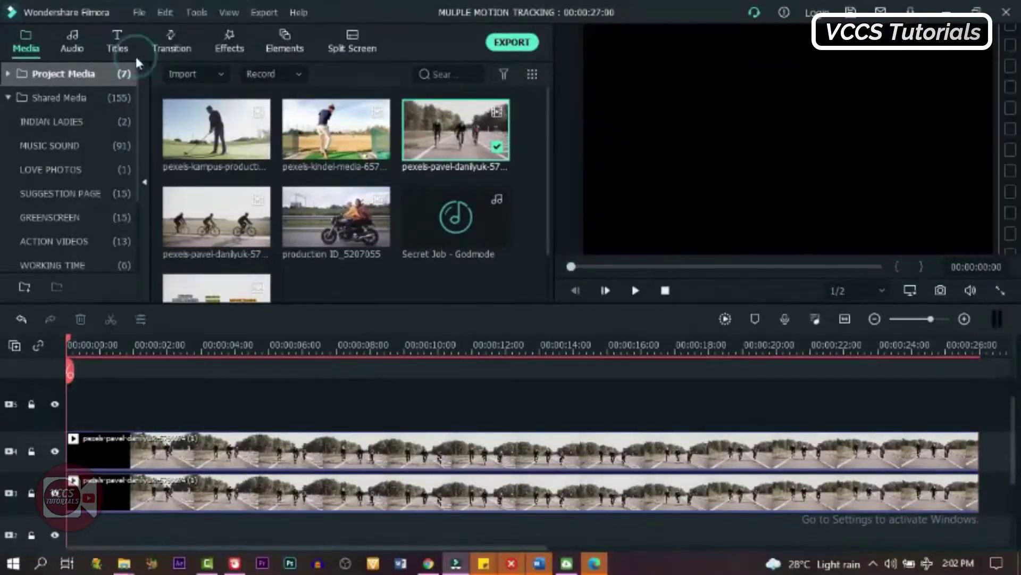
pyautogui.click(134, 52)
pyautogui.click(575, 290)
pyautogui.click(634, 291)
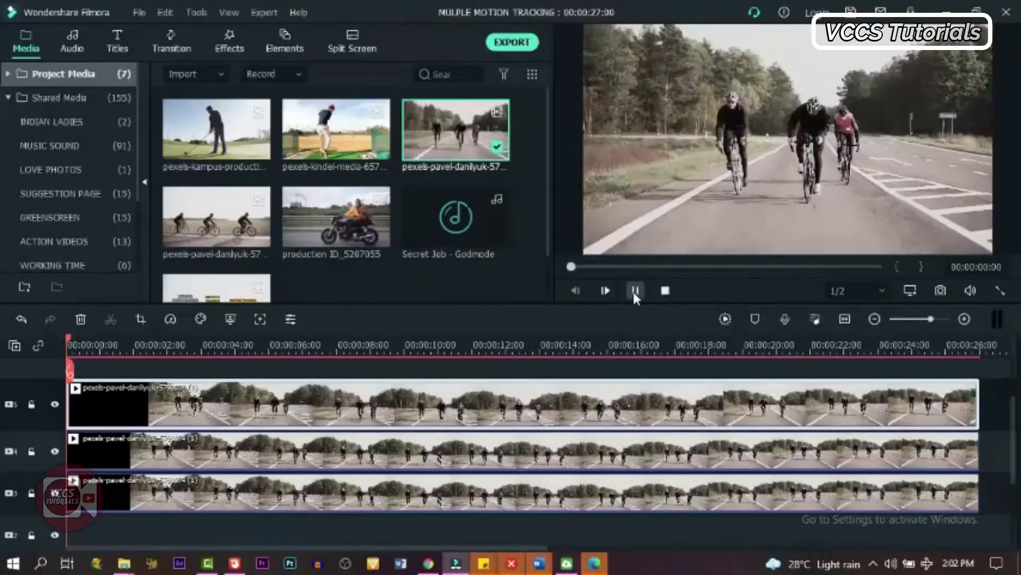
# Stop playback, return to the start, and hide video tracks 4 and 5.
pyautogui.click(514, 346)
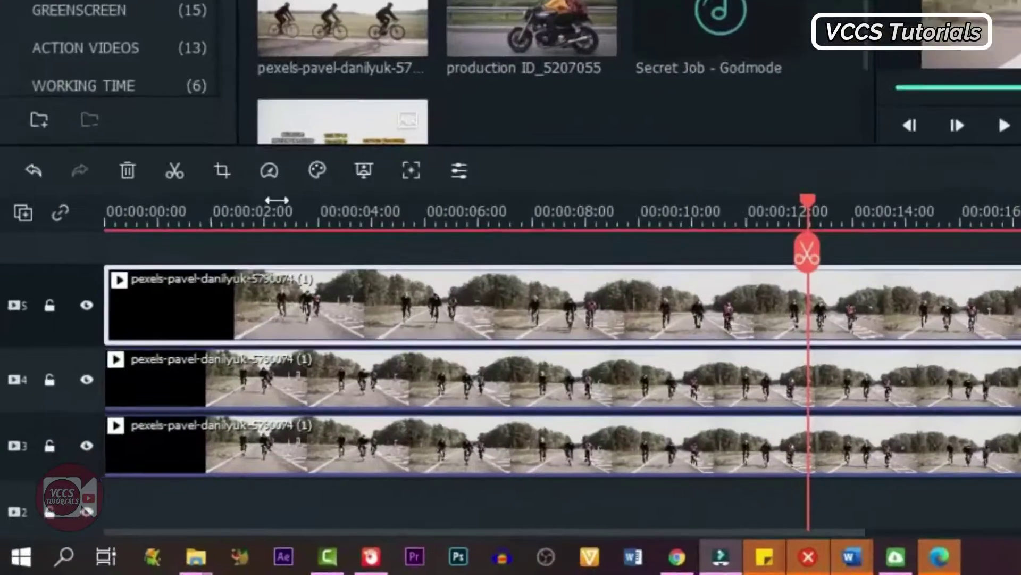
pyautogui.click(276, 206)
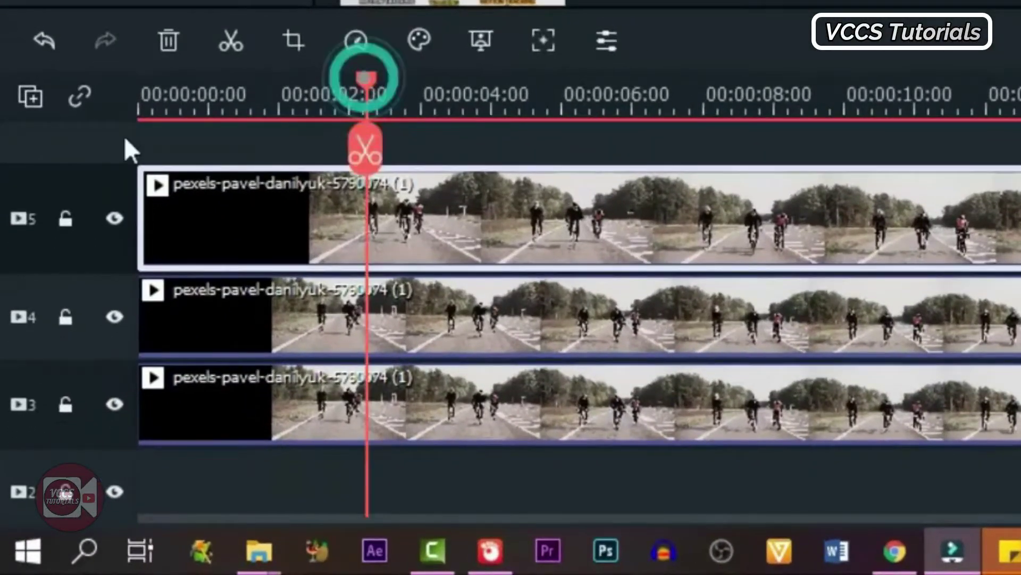
pyautogui.press('Home')
pyautogui.click(115, 316)
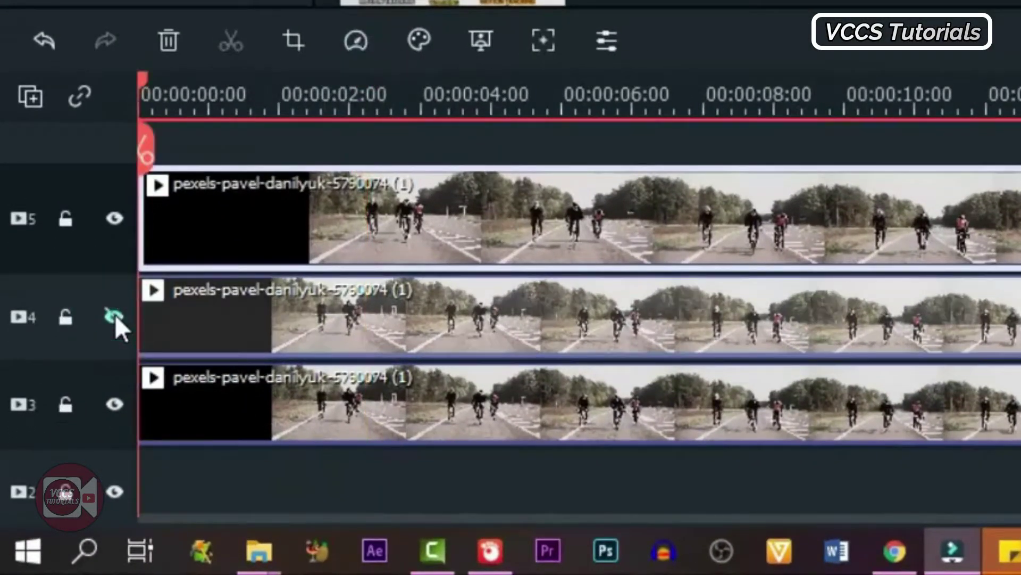
pyautogui.click(115, 218)
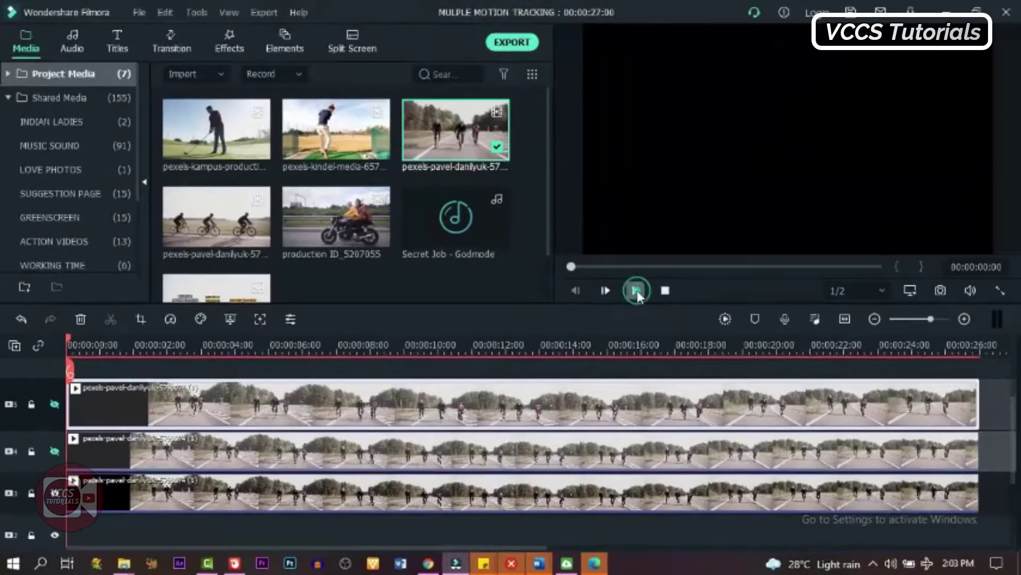
# Play the bottom clip to 00:00:01:10 and select the track 3 cyclists clip.
pyautogui.click(637, 291)
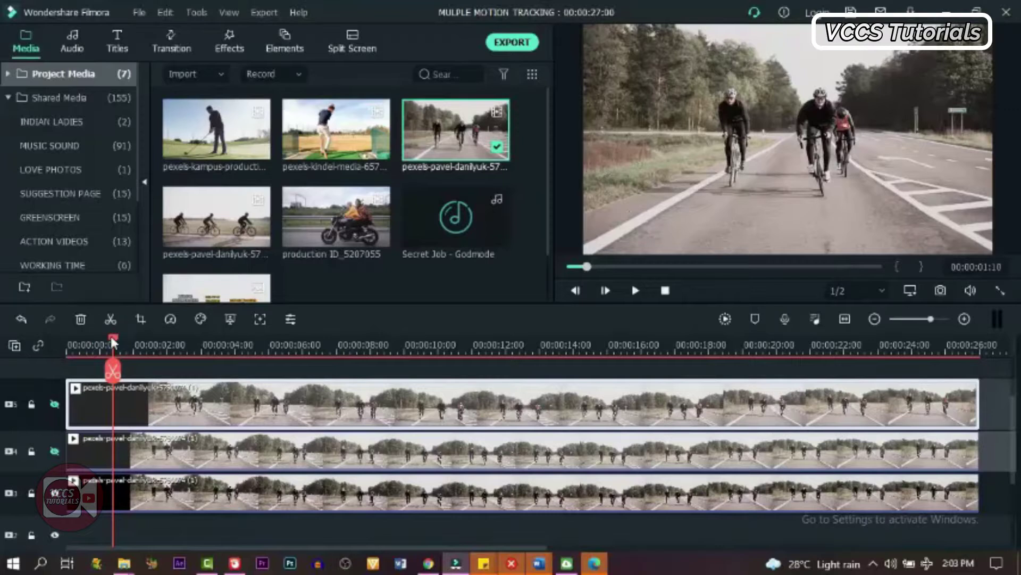
pyautogui.click(218, 503)
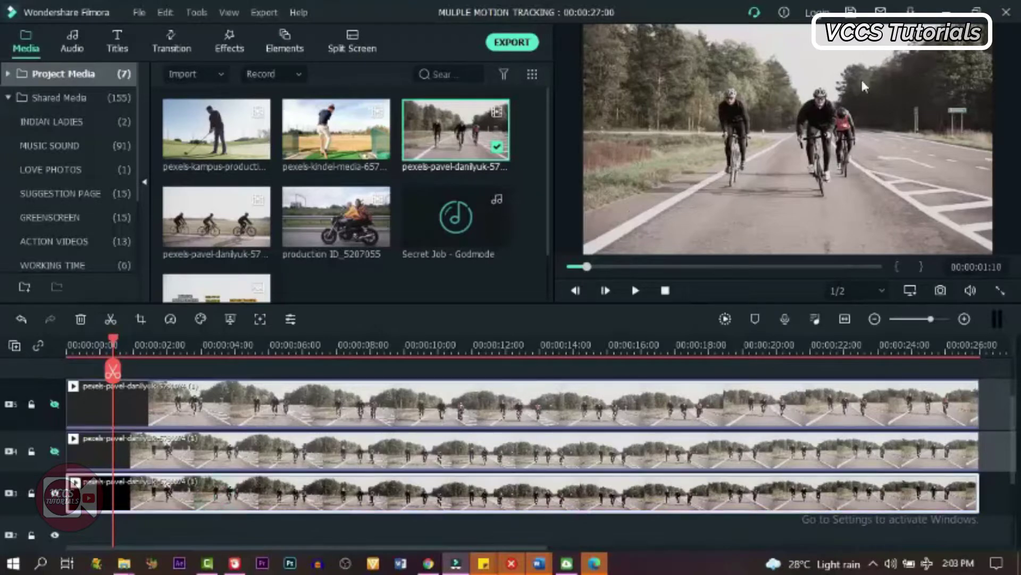
pyautogui.click(748, 133)
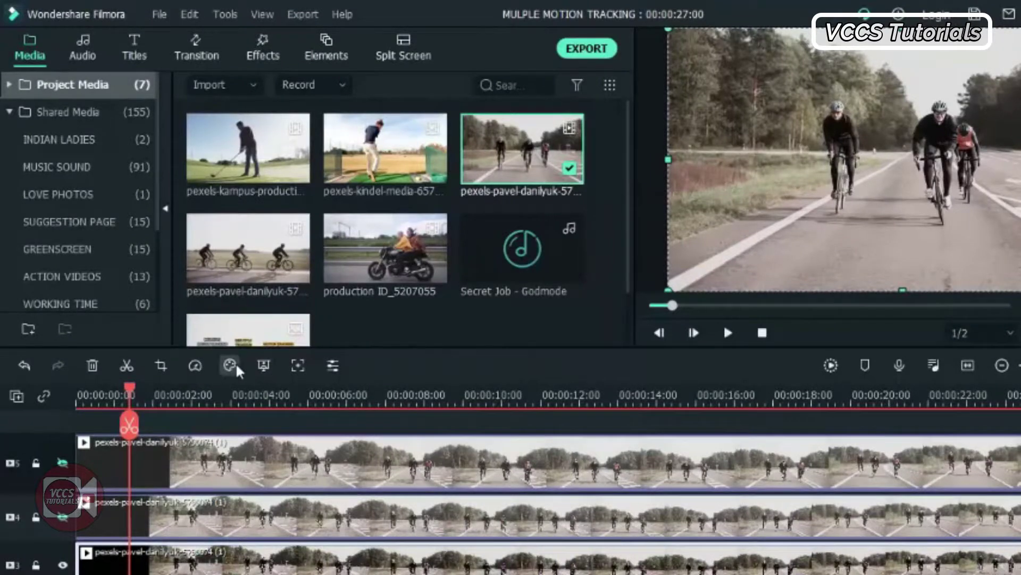
# Enable Motion Tracking on the track 3 clip, box the left cyclist's head, and run tracking.
pyautogui.doubleClick(277, 557)
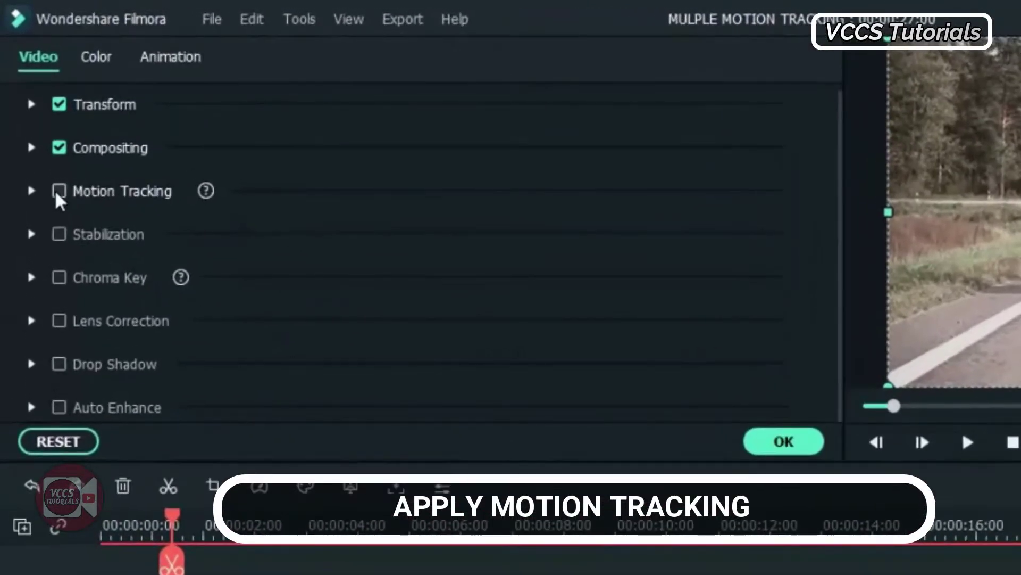
pyautogui.click(48, 163)
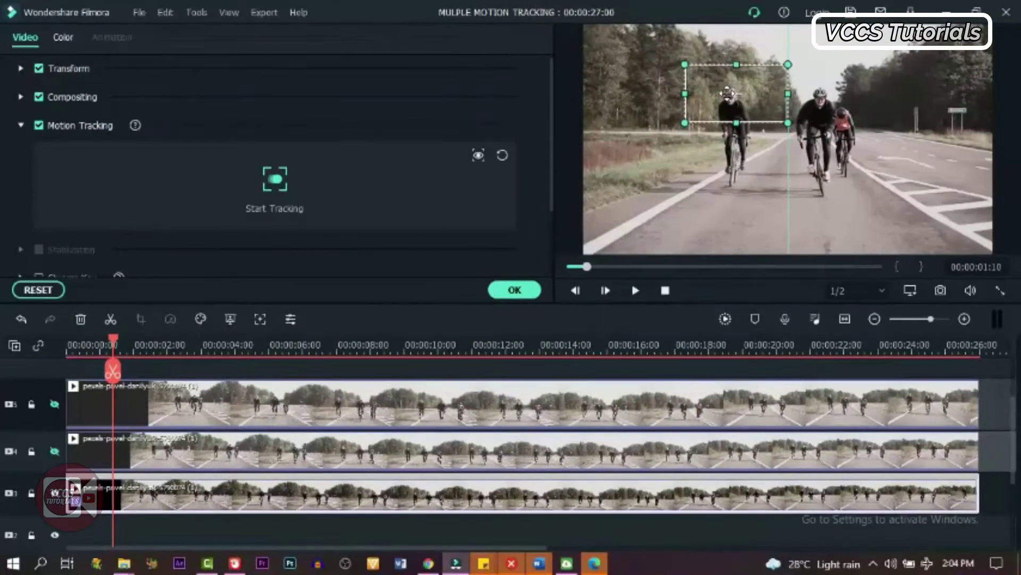
pyautogui.moveTo(728, 93); pyautogui.dragTo(725, 96)
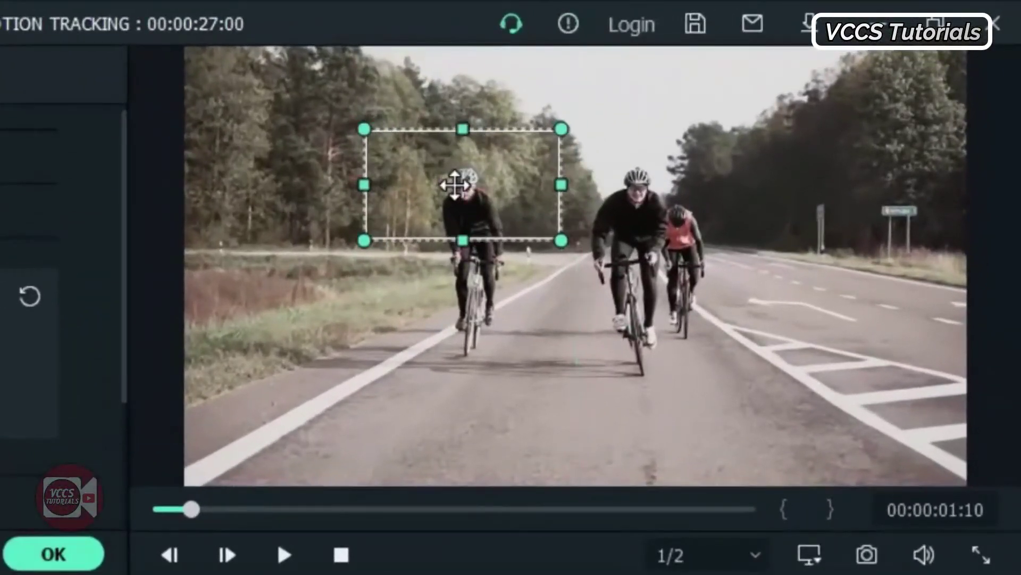
pyautogui.moveTo(366, 239); pyautogui.dragTo(531, 145)
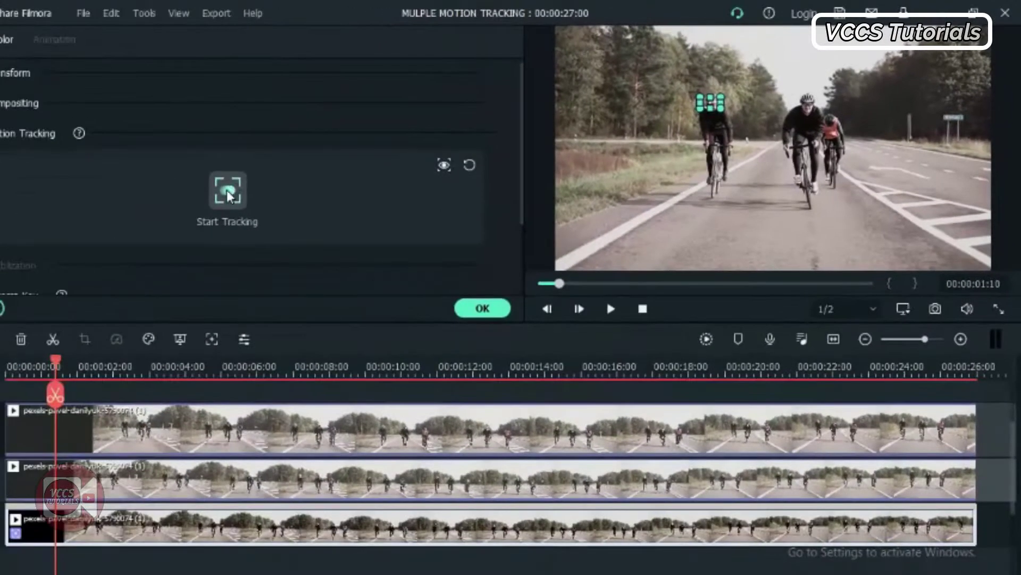
pyautogui.click(229, 194)
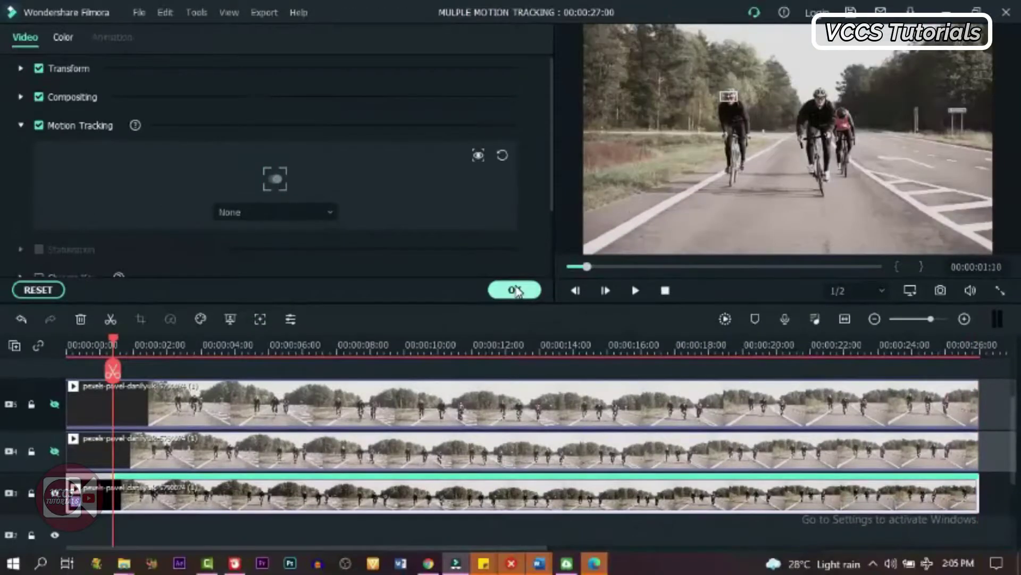
pyautogui.click(515, 290)
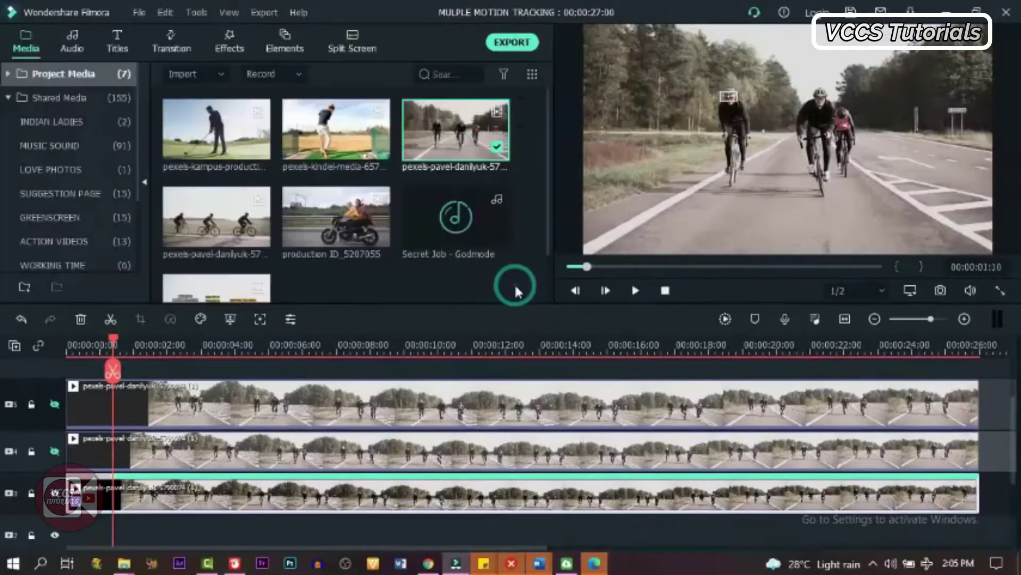
# Add a Default Lowerthird title reading MOTION TRACKING at the playhead, with its text scaled down.
pyautogui.click(116, 49)
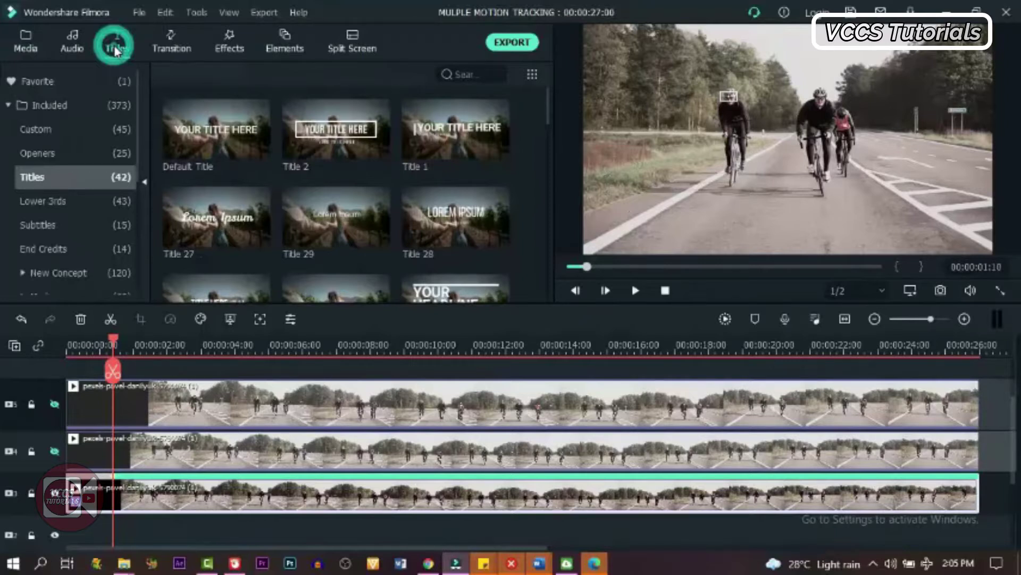
pyautogui.moveTo(216, 129); pyautogui.dragTo(115, 412)
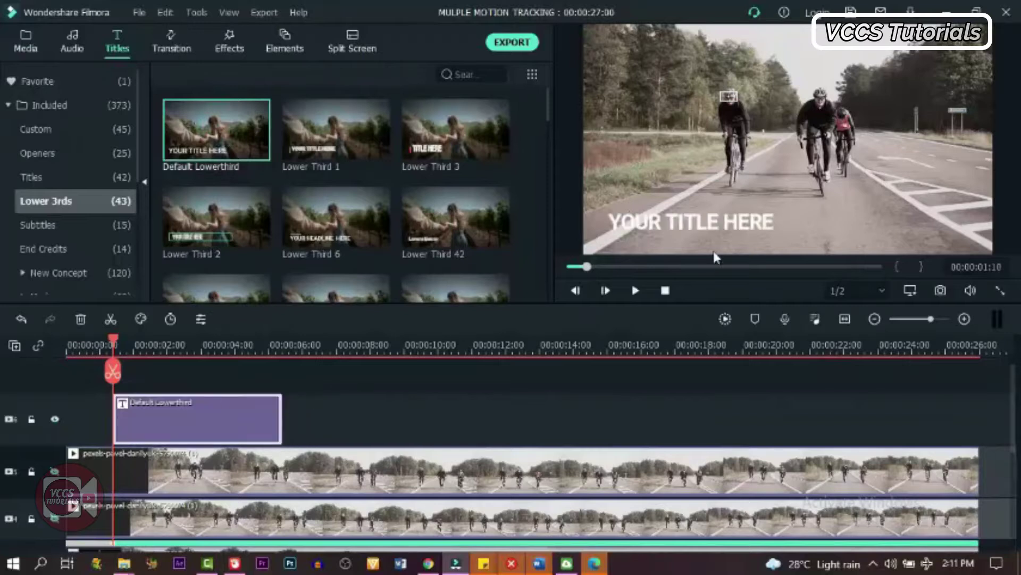
pyautogui.doubleClick(229, 412)
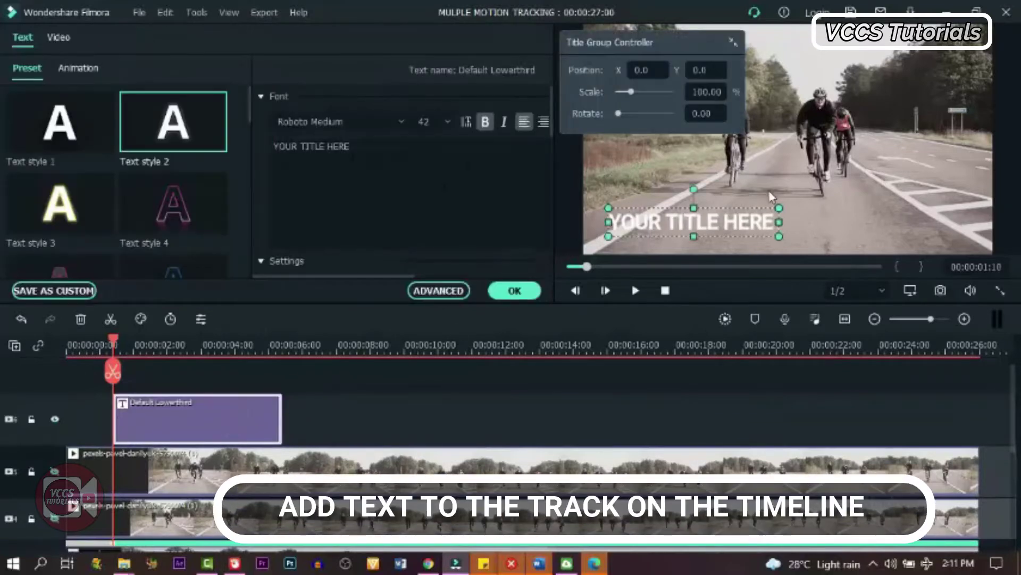
pyautogui.moveTo(780, 207); pyautogui.dragTo(695, 228)
pyautogui.click(298, 148)
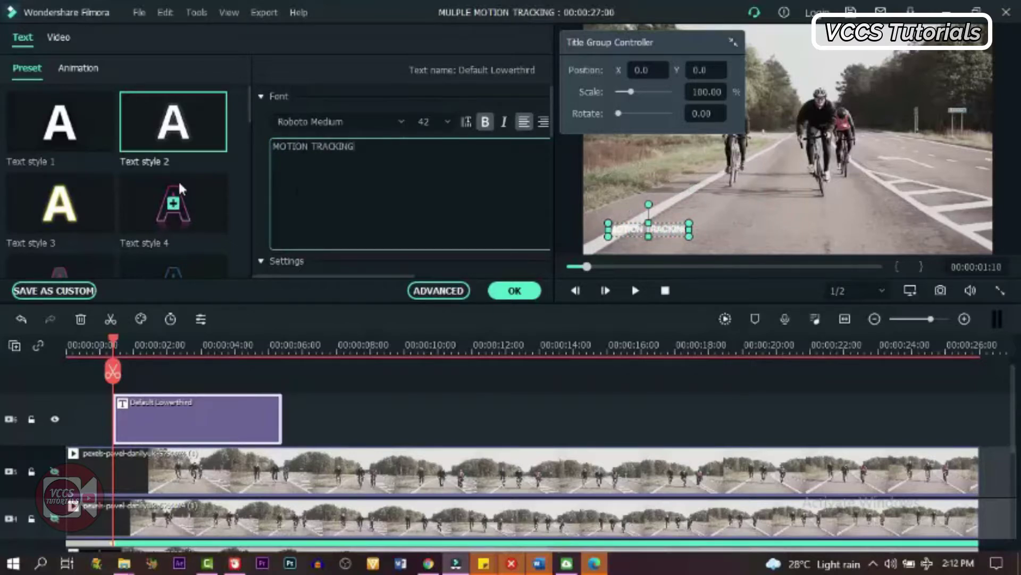
pyautogui.click(208, 138)
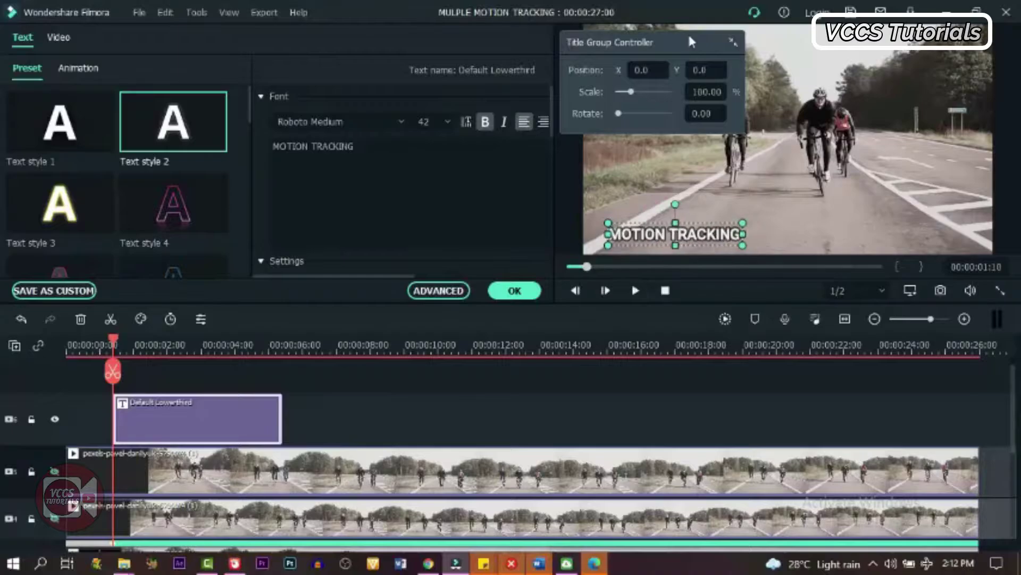
# Move the title above the riders, break it onto two lines, and stretch it to the video's end.
pyautogui.moveTo(691, 128); pyautogui.dragTo(683, 92)
pyautogui.click(302, 146)
pyautogui.press('Return')
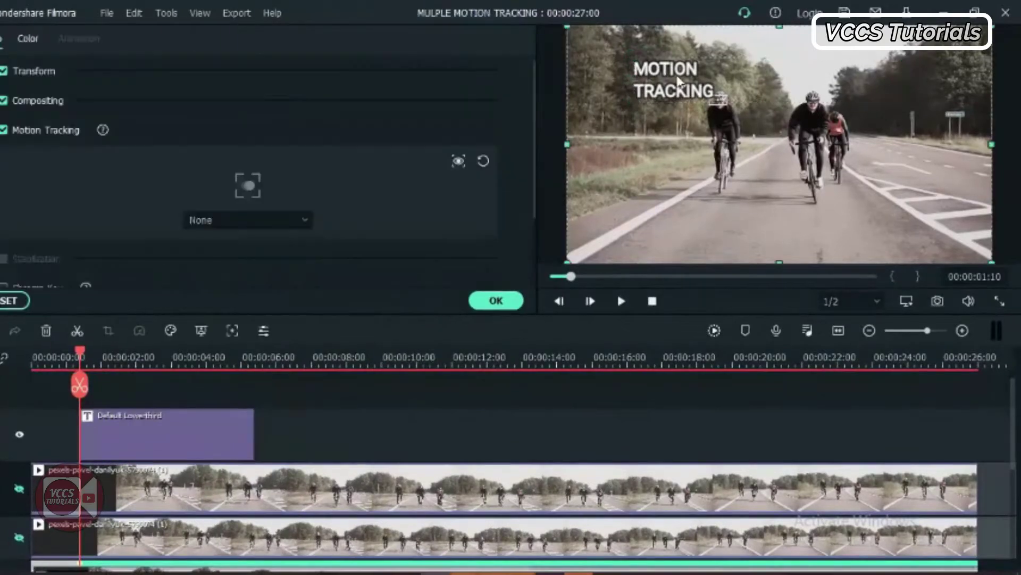
pyautogui.click(496, 300)
pyautogui.moveTo(253, 433); pyautogui.dragTo(976, 455)
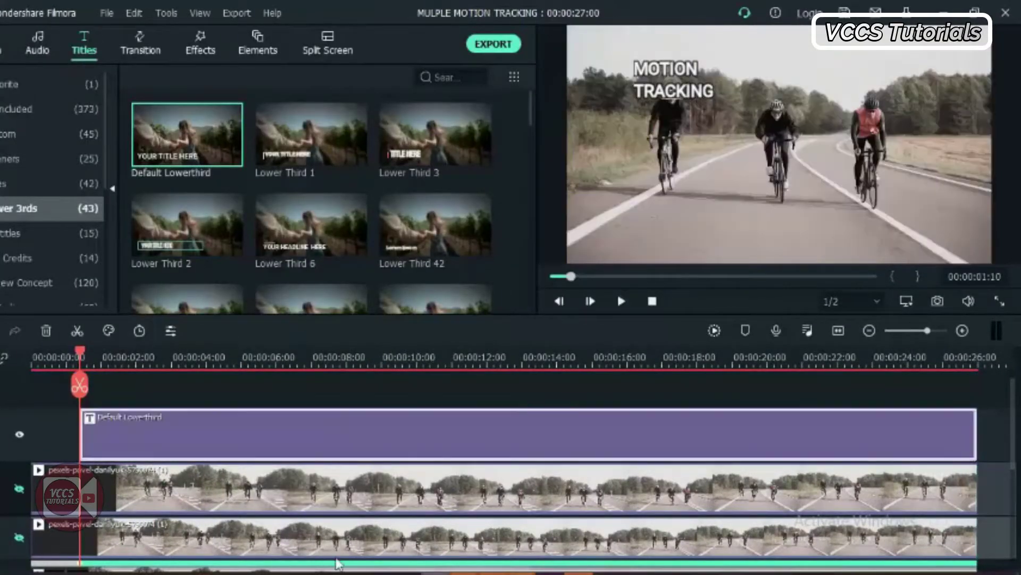
pyautogui.scroll(-1, 207, 524)
# Set the bottom clip's Motion Tracking target to Default Lowerthird and play to check it.
pyautogui.doubleClick(212, 538)
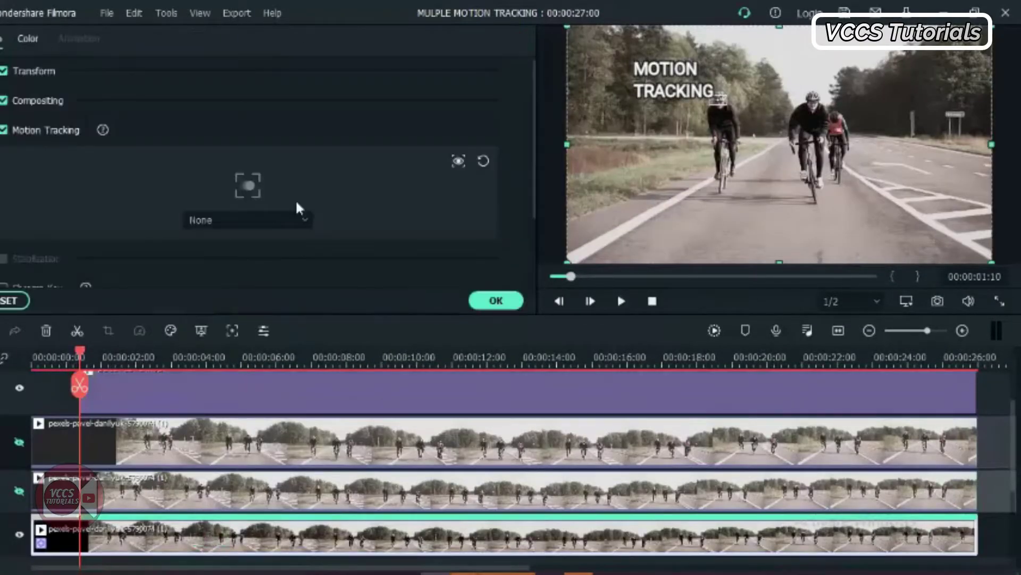
pyautogui.click(266, 220)
pyautogui.click(248, 324)
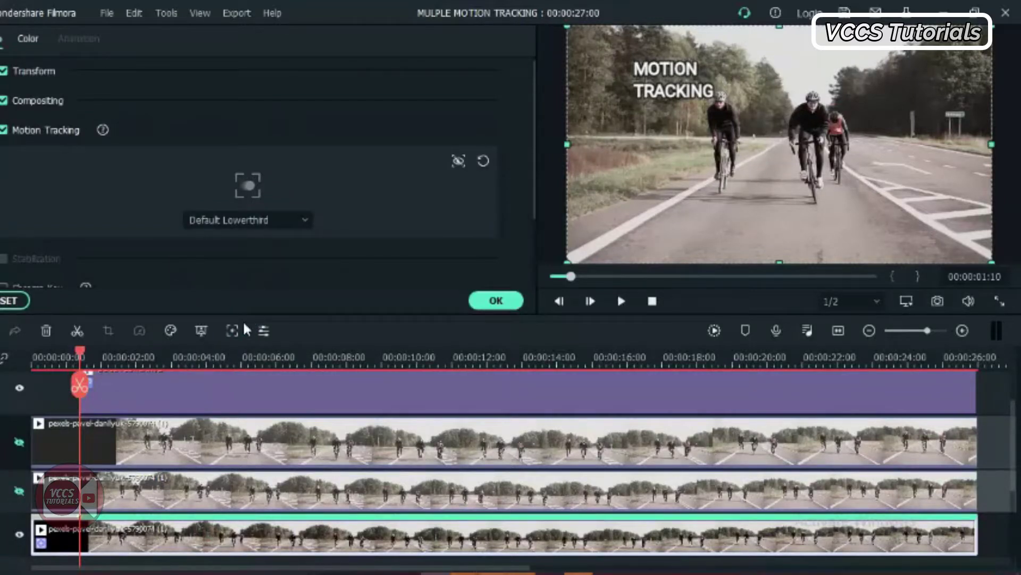
pyautogui.click(278, 219)
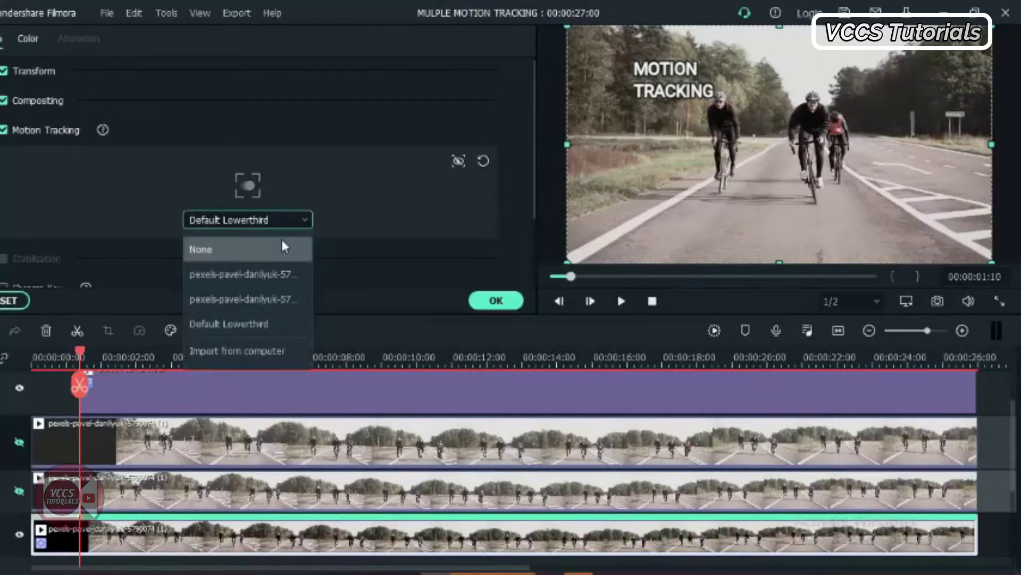
pyautogui.click(259, 324)
pyautogui.click(492, 299)
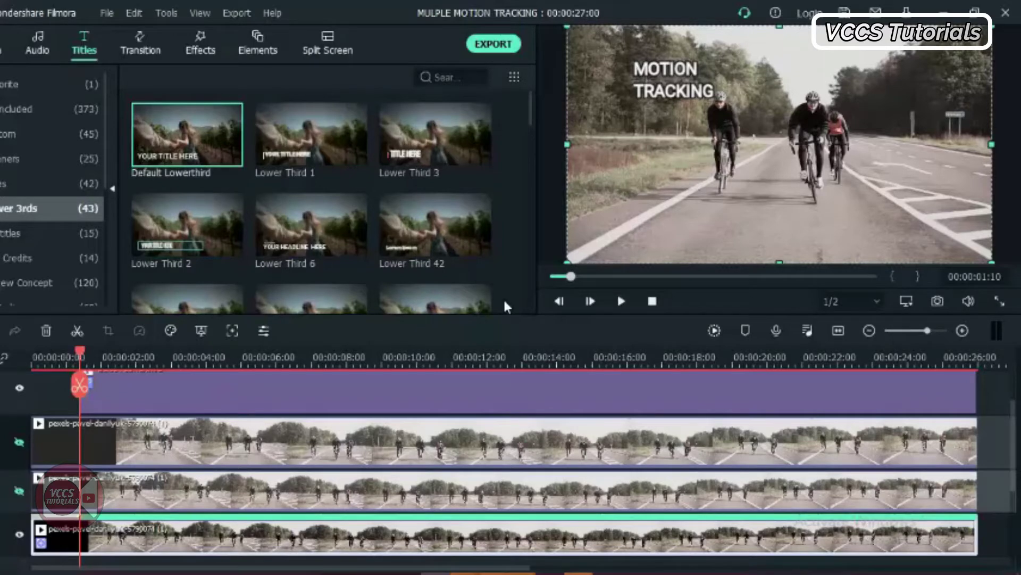
pyautogui.click(621, 301)
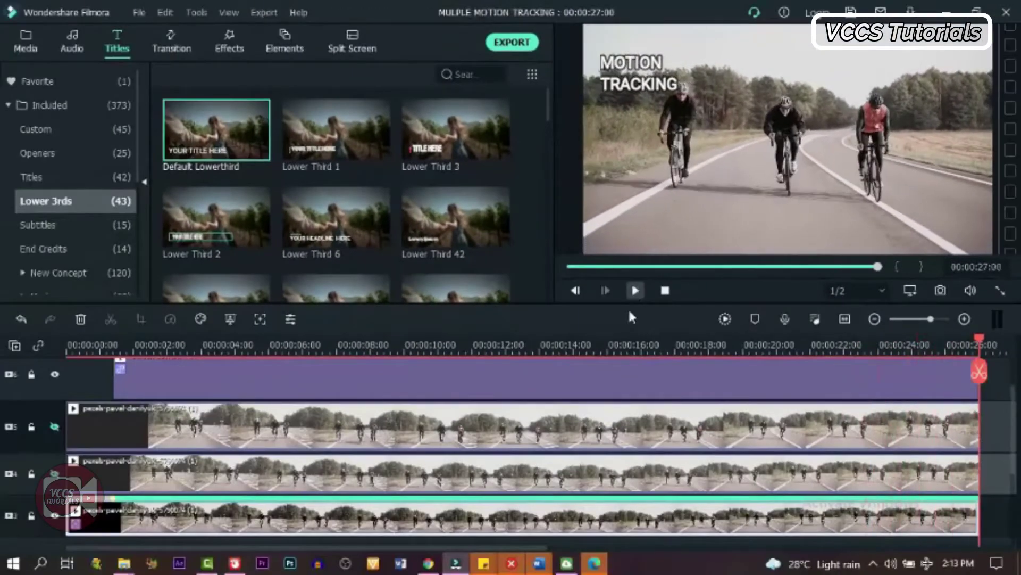
# At about 4 seconds, unhide track 4 and motion-track the middle cyclist's head on its clip.
pyautogui.click(243, 346)
pyautogui.moveTo(244, 346); pyautogui.dragTo(201, 345)
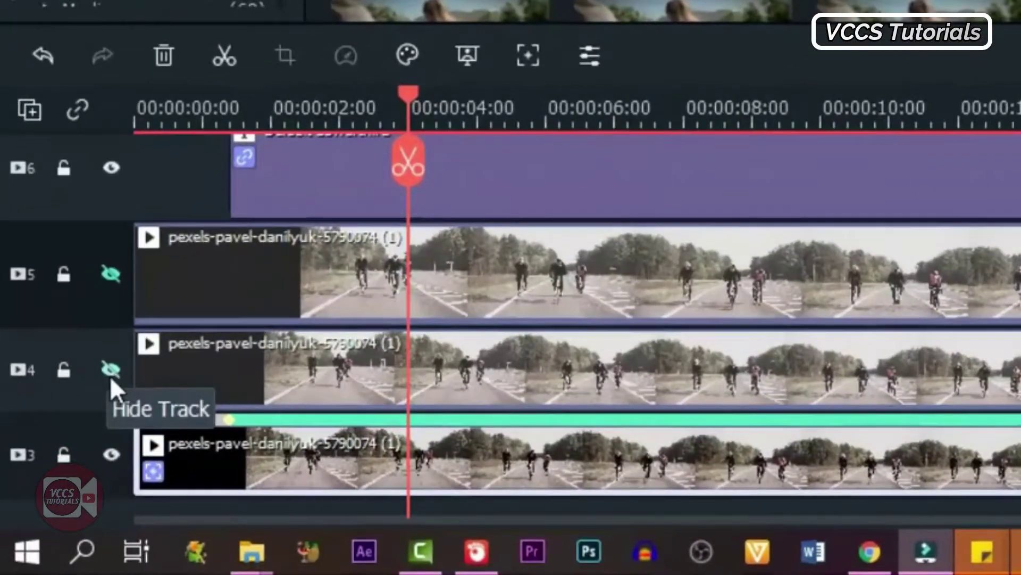
pyautogui.click(111, 368)
pyautogui.doubleClick(683, 390)
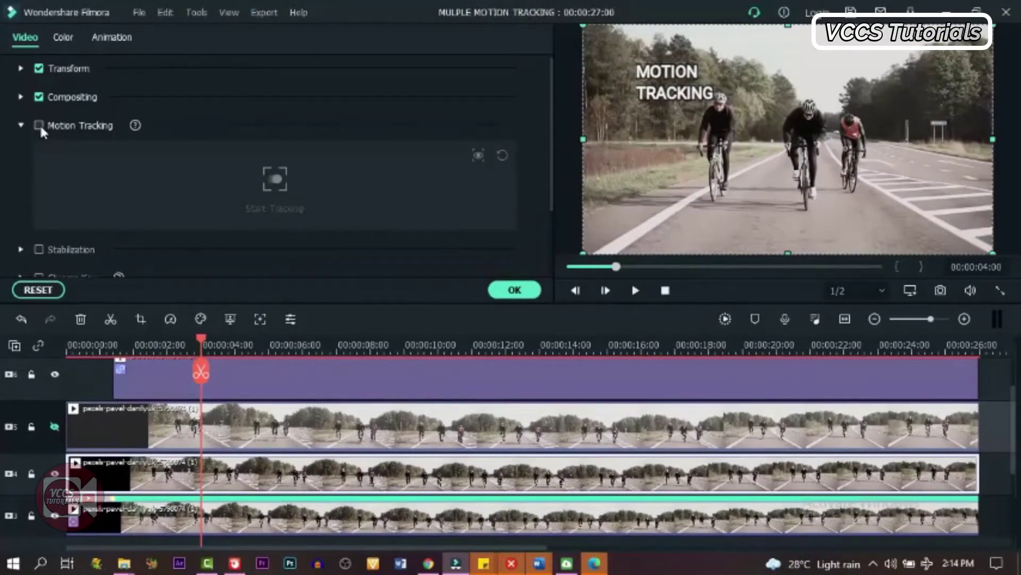
pyautogui.click(44, 80)
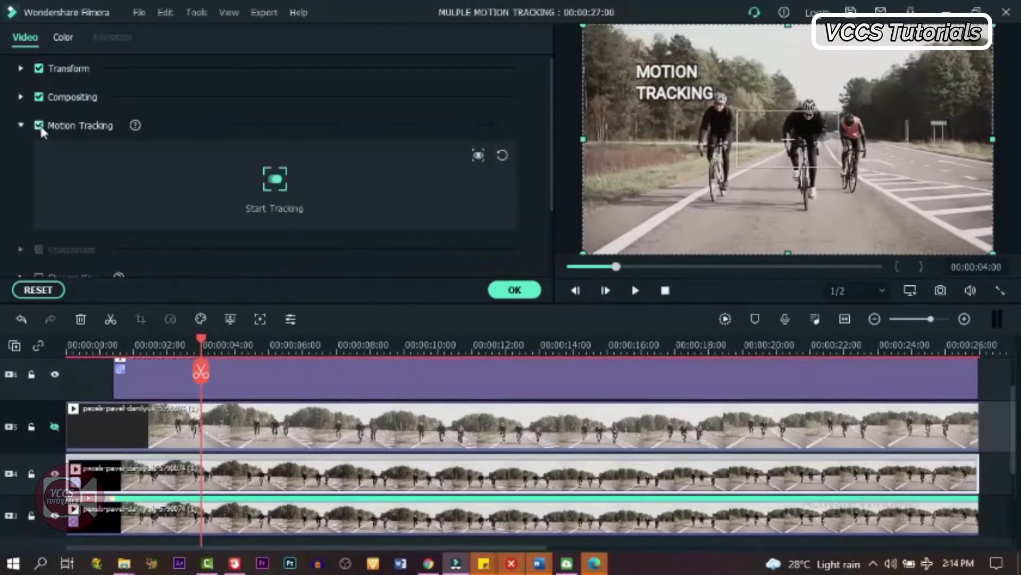
pyautogui.click(756, 155)
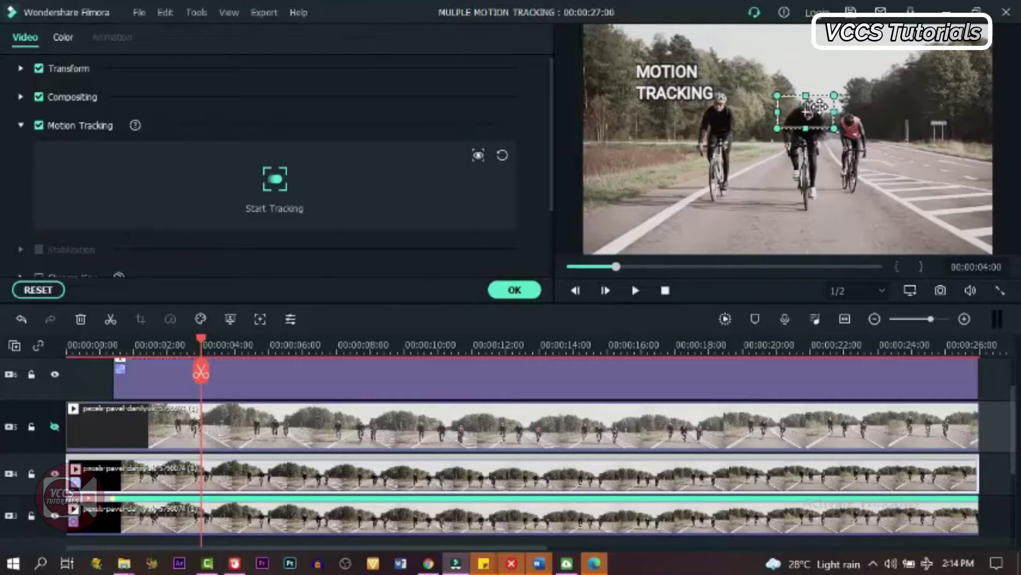
pyautogui.click(275, 184)
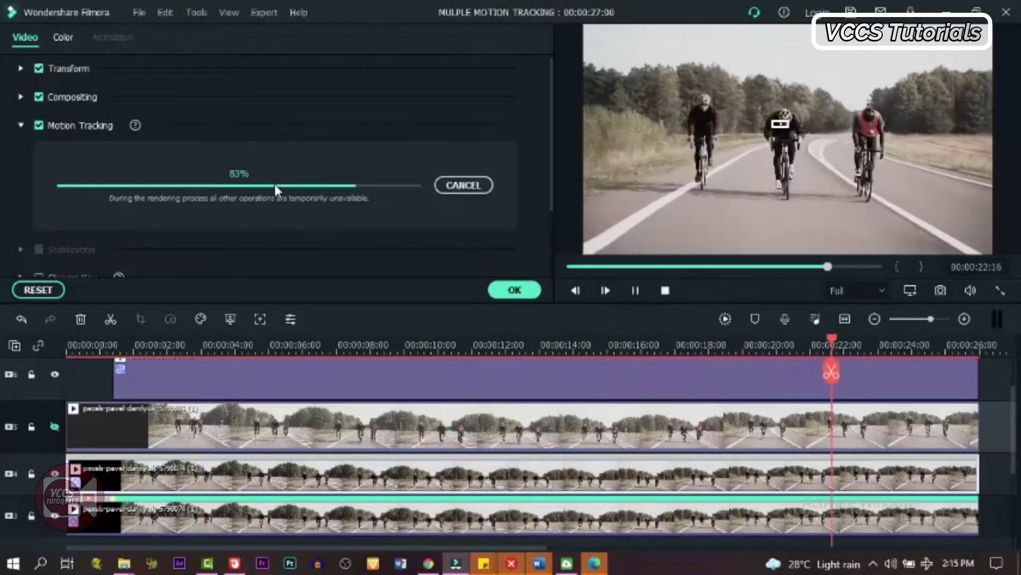
# Confirm the tracking, then add a Default Lowerthird title from 4 seconds to the video's end.
pyautogui.click(515, 290)
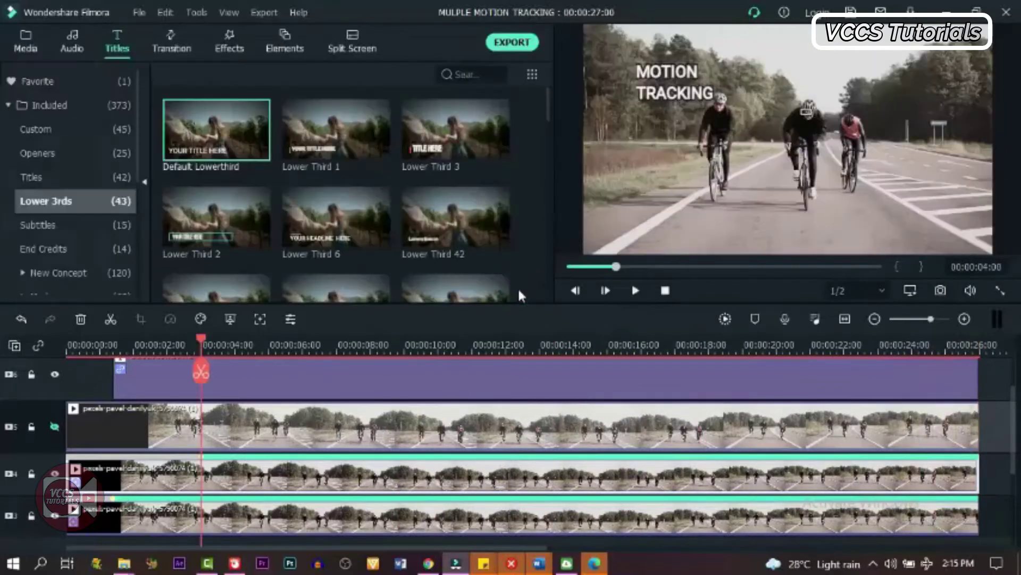
pyautogui.scroll(2, 350, 450)
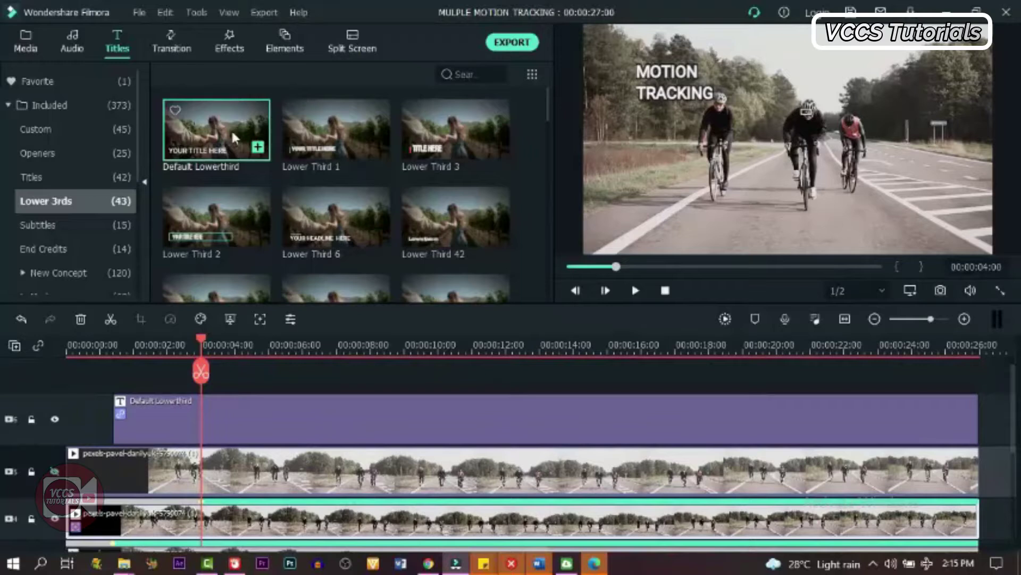
pyautogui.moveTo(219, 123); pyautogui.dragTo(390, 379)
pyautogui.moveTo(371, 426); pyautogui.dragTo(984, 440)
pyautogui.click(387, 420)
pyautogui.doubleClick(325, 417)
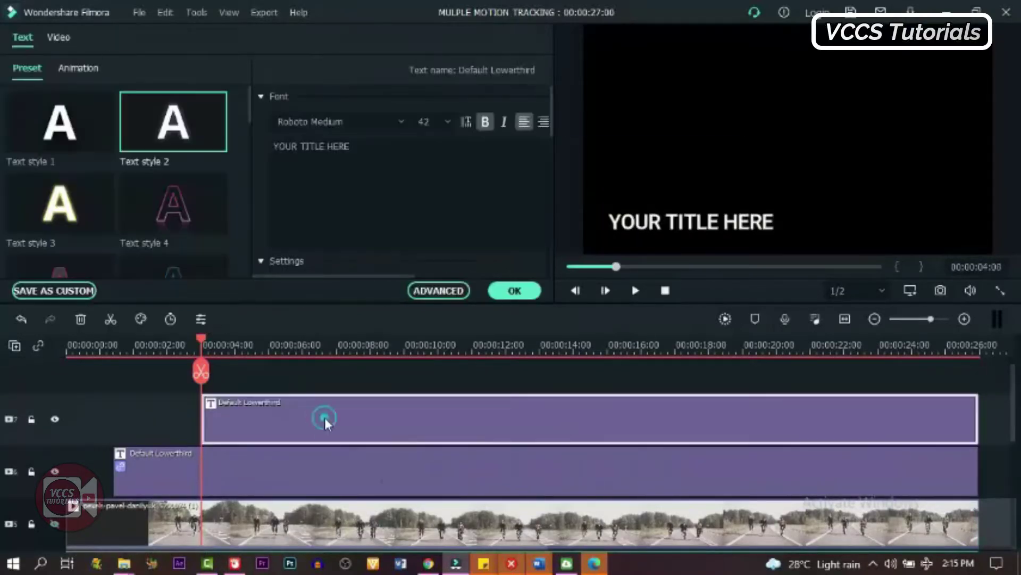
# Retype the title as MULTIPLE / TRACKING in Text style 18, placed above the middle cyclist.
pyautogui.click(324, 153)
pyautogui.hotkey('ctrl', 'a')
pyautogui.write('MULTIPLE')
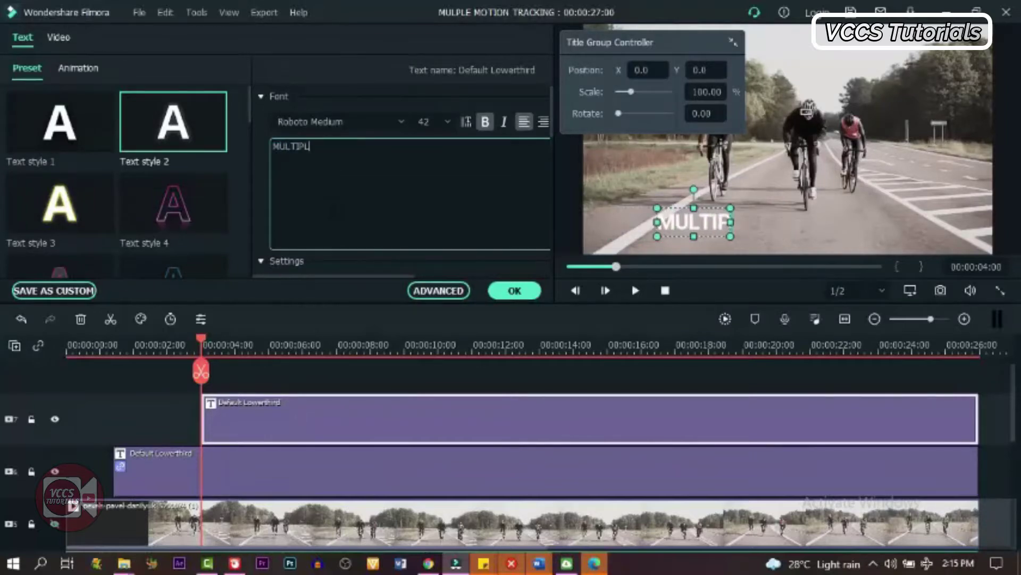
pyautogui.press('Return')
pyautogui.write('TRACKING')
pyautogui.scroll(-5, 127, 160)
pyautogui.click(174, 121)
pyautogui.moveTo(659, 234); pyautogui.dragTo(760, 66)
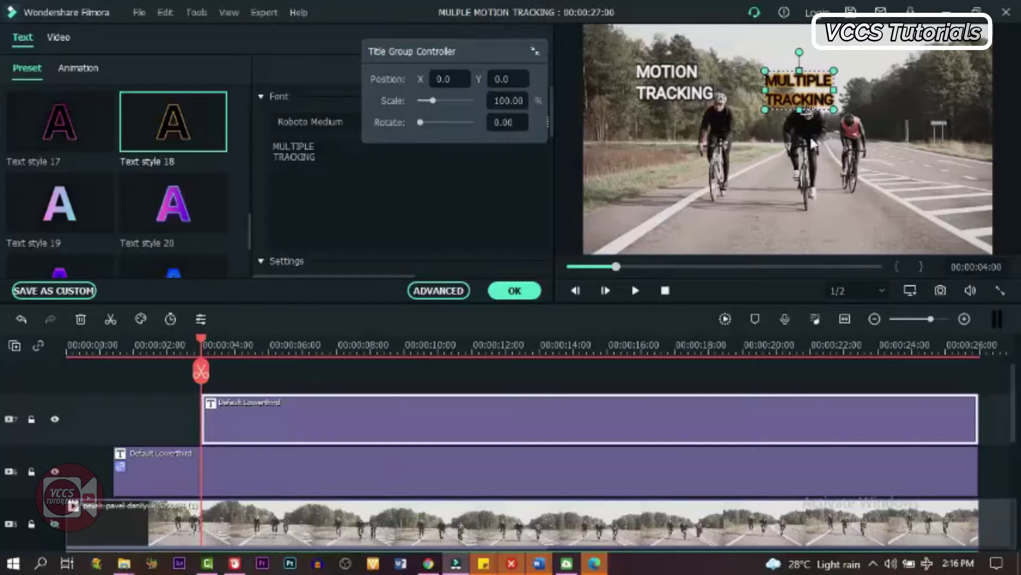
pyautogui.moveTo(812, 92); pyautogui.dragTo(805, 84)
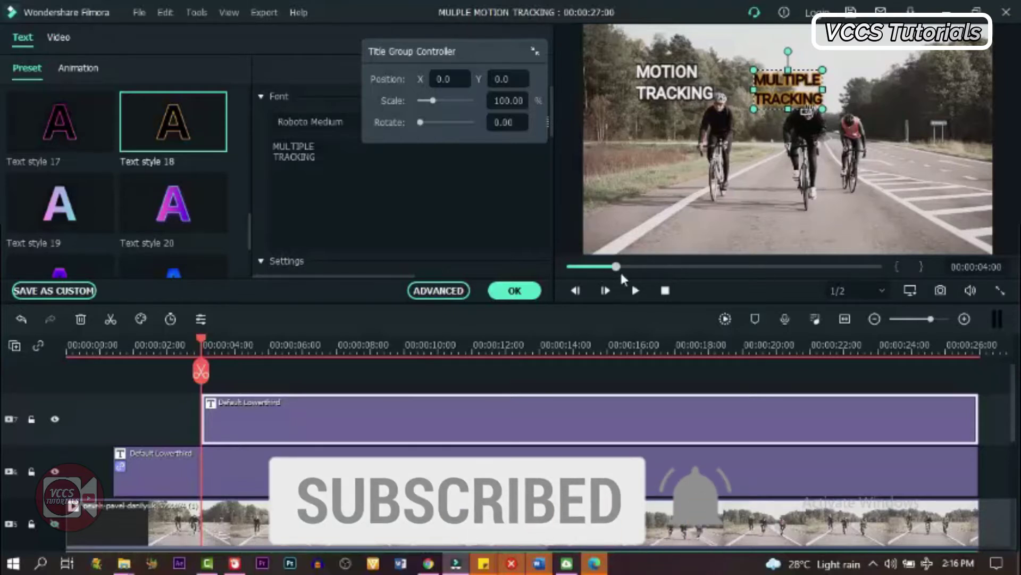
pyautogui.click(515, 291)
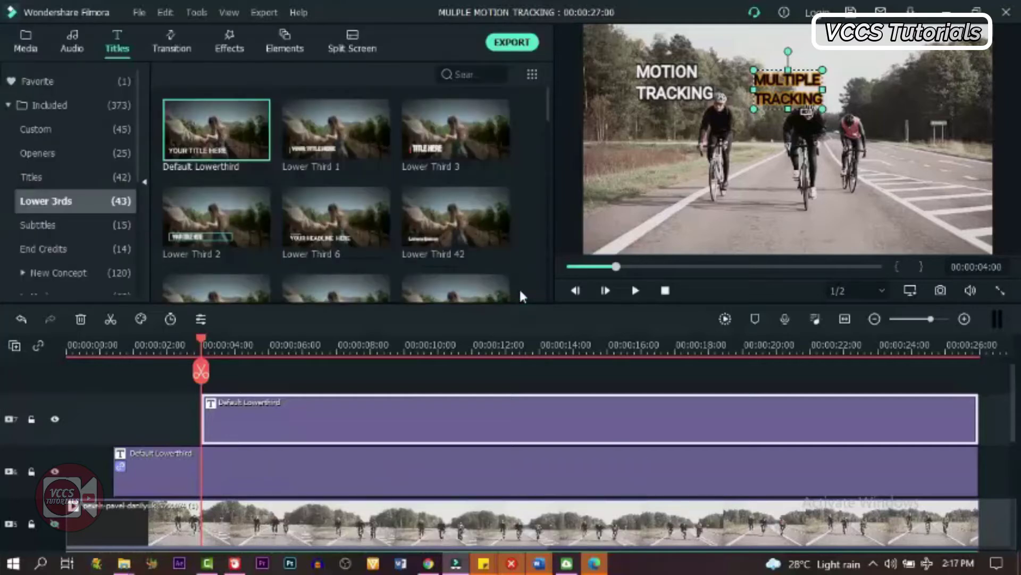
# Set the top clip's Motion Tracking target to Default Lowerthird and play to check both titles.
pyautogui.scroll(-3, 393, 415)
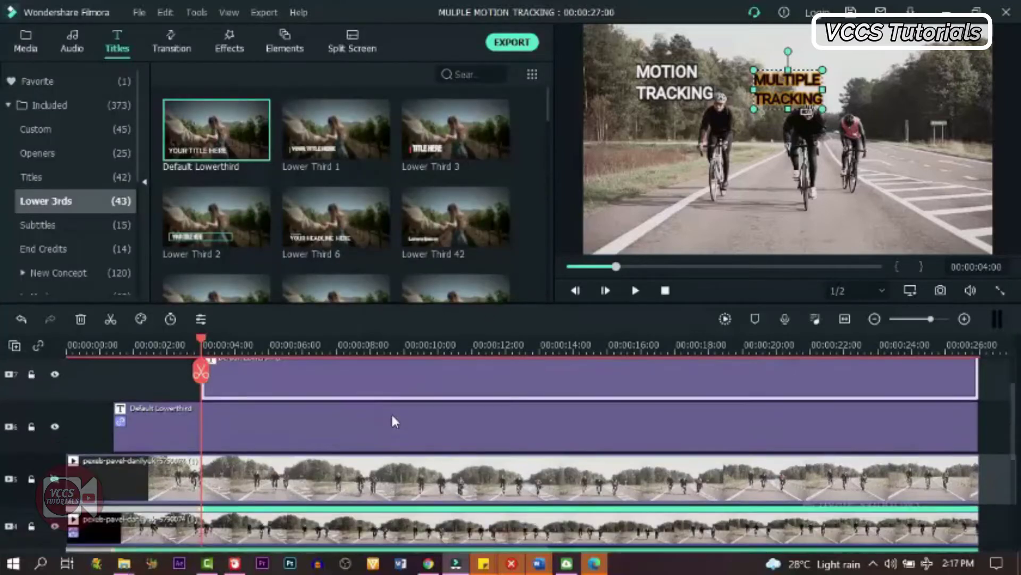
pyautogui.doubleClick(393, 421)
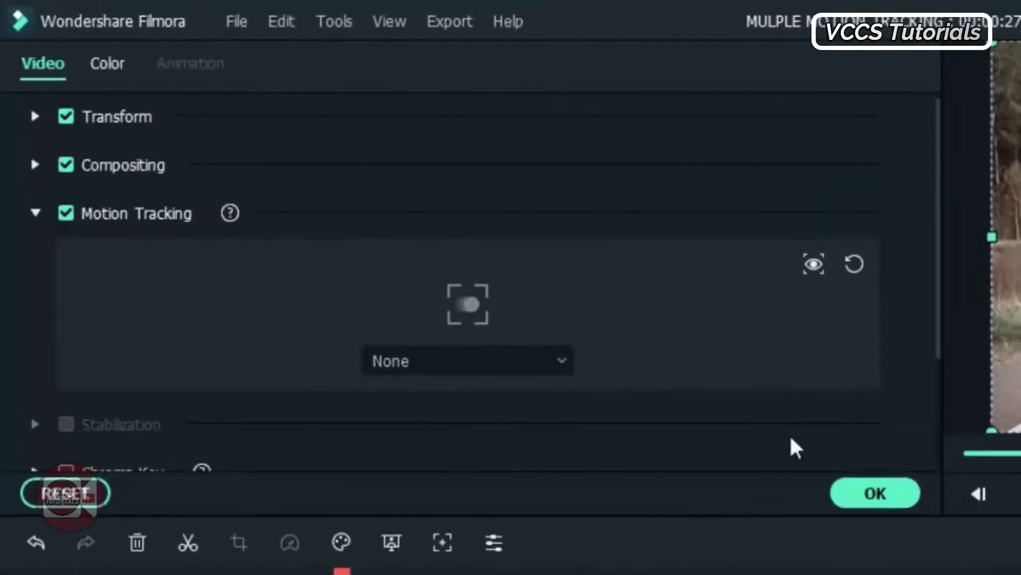
pyautogui.click(468, 362)
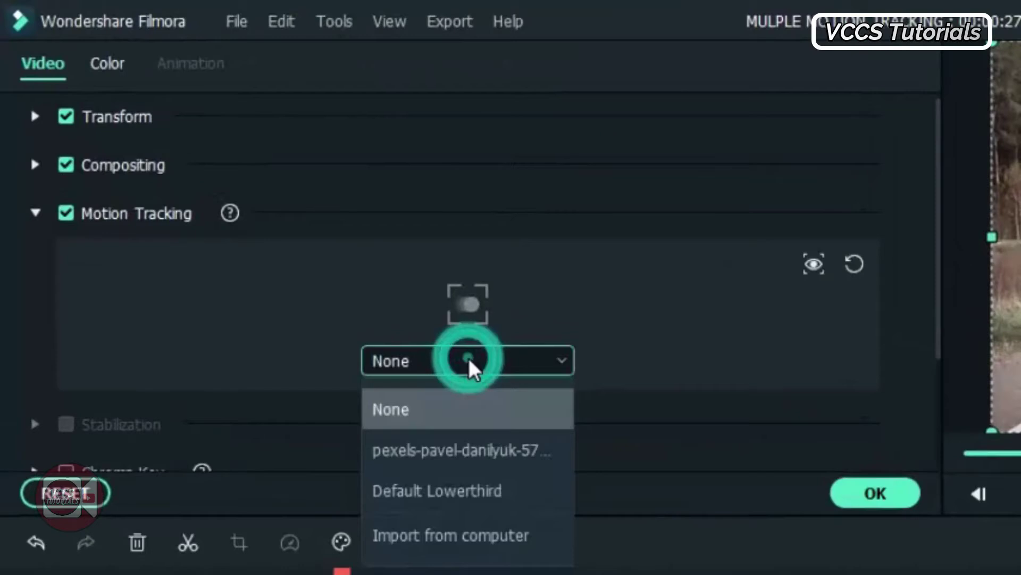
pyautogui.click(468, 492)
pyautogui.click(875, 492)
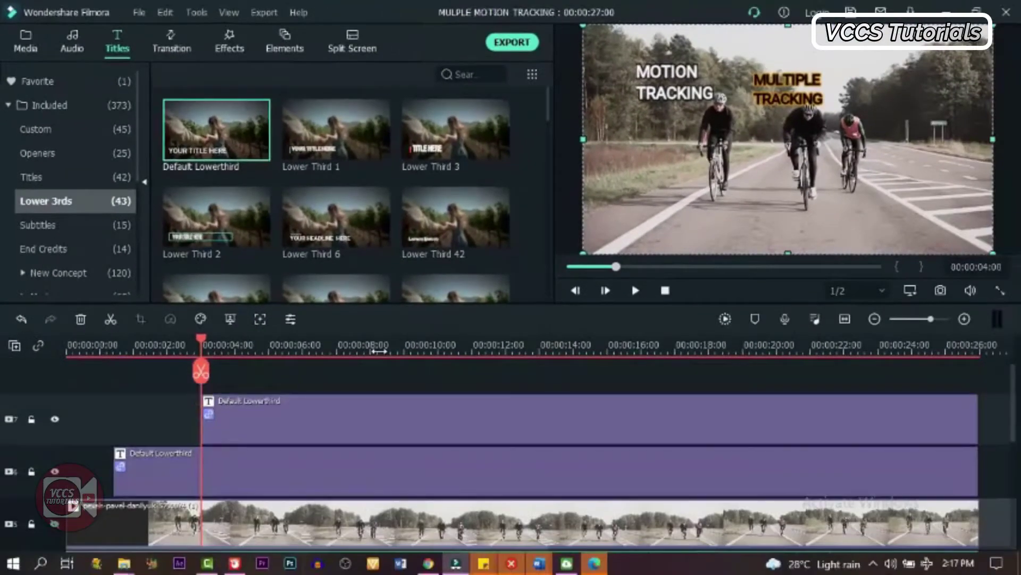
pyautogui.click(636, 290)
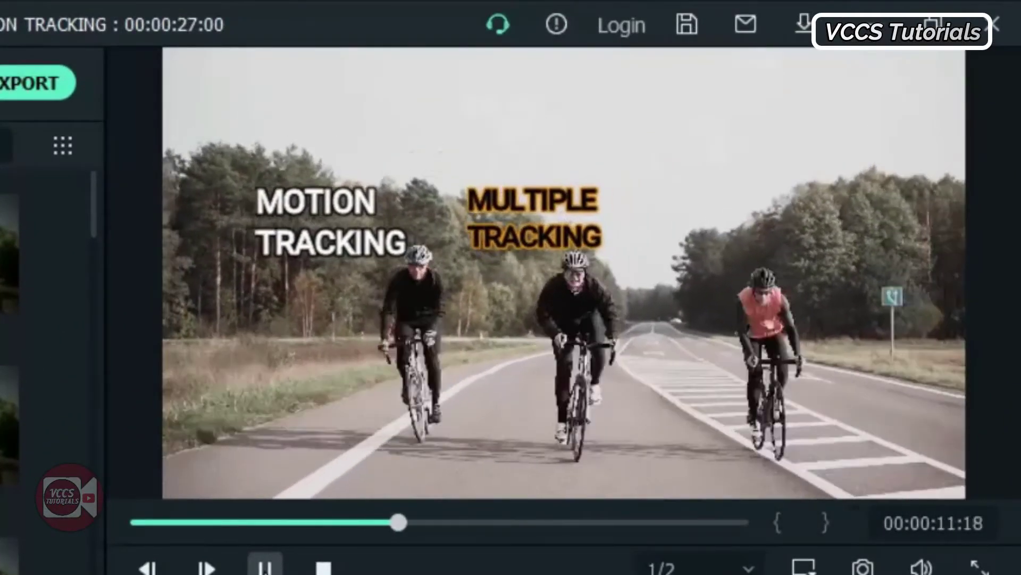
pyautogui.press('space')
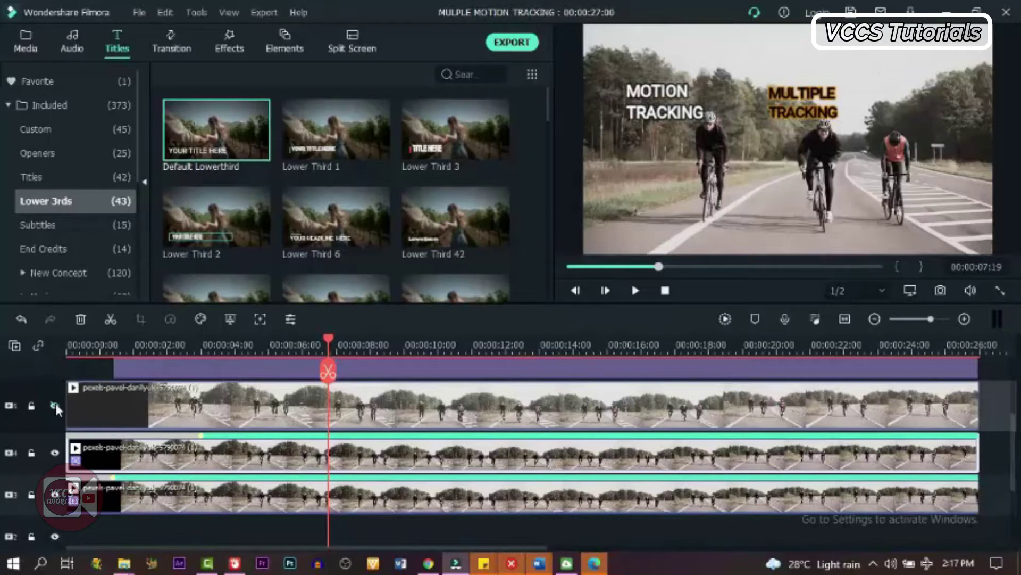
# Unhide the upper video track and shift the playhead slightly earlier.
pyautogui.click(54, 406)
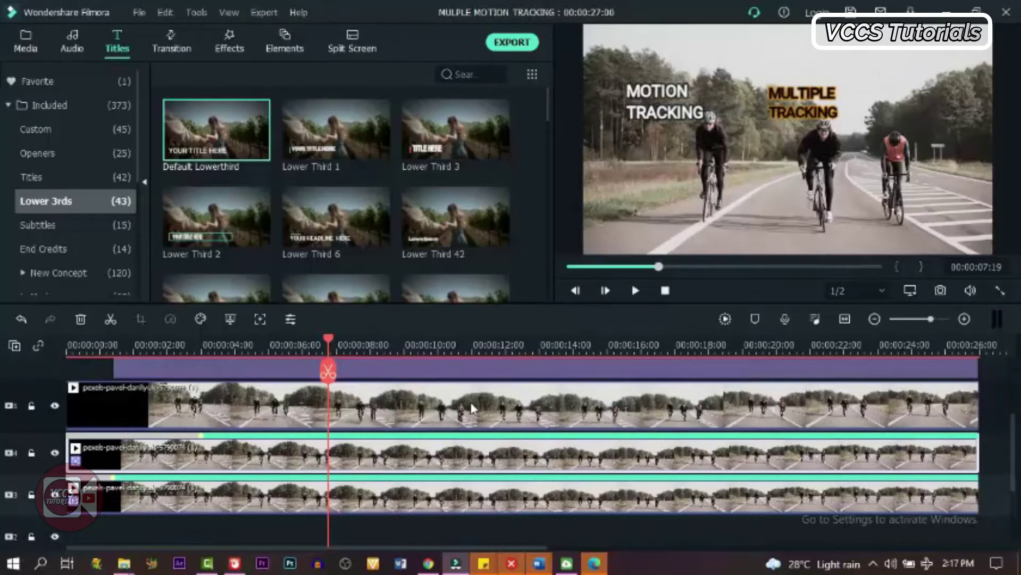
pyautogui.scroll(3, 468, 404)
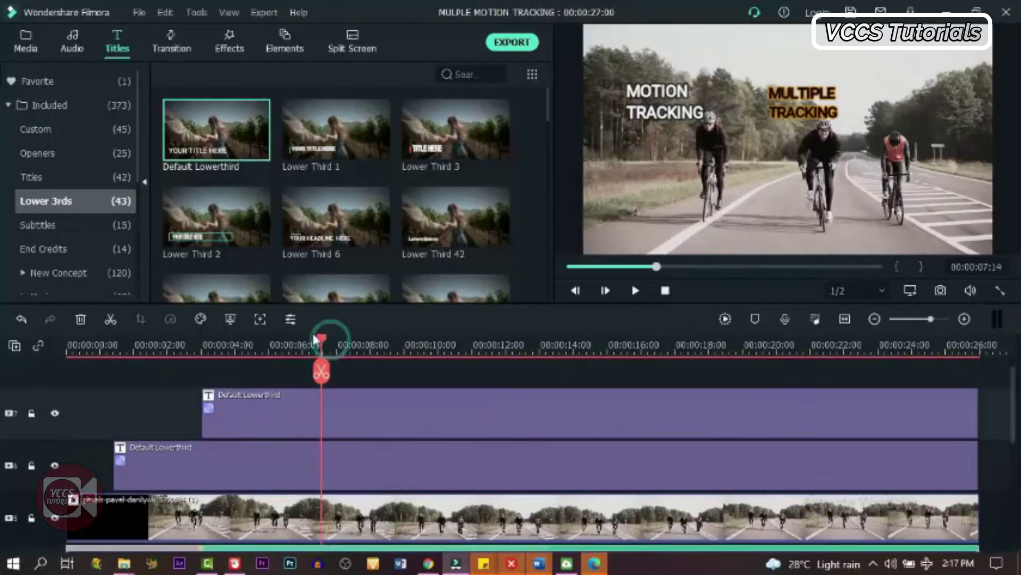
pyautogui.moveTo(321, 343); pyautogui.dragTo(284, 343)
pyautogui.scroll(-1, 309, 452)
# Enable Motion Tracking on the clip, box the red-shirted rider, and run tracking.
pyautogui.doubleClick(314, 474)
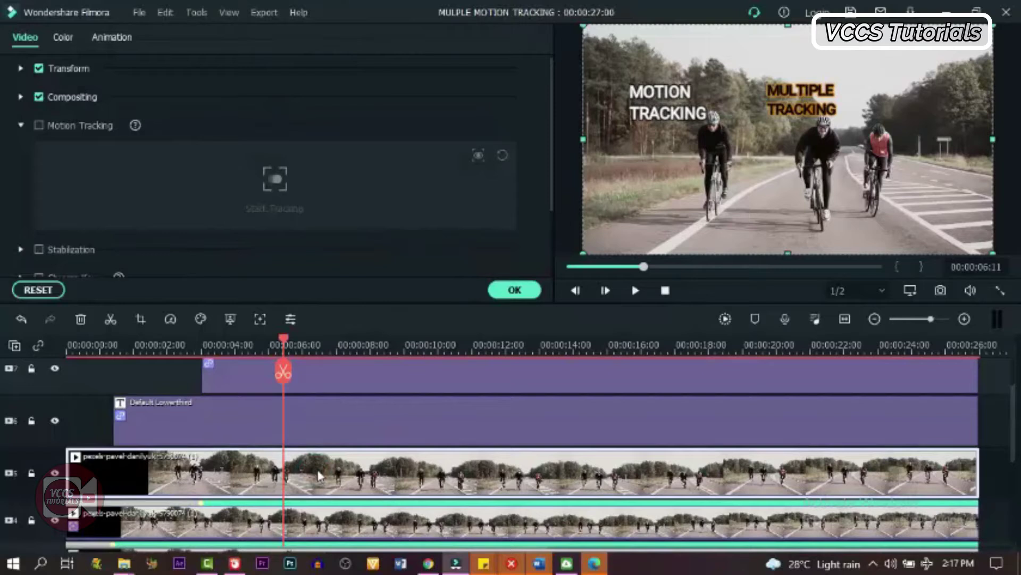
pyautogui.click(38, 127)
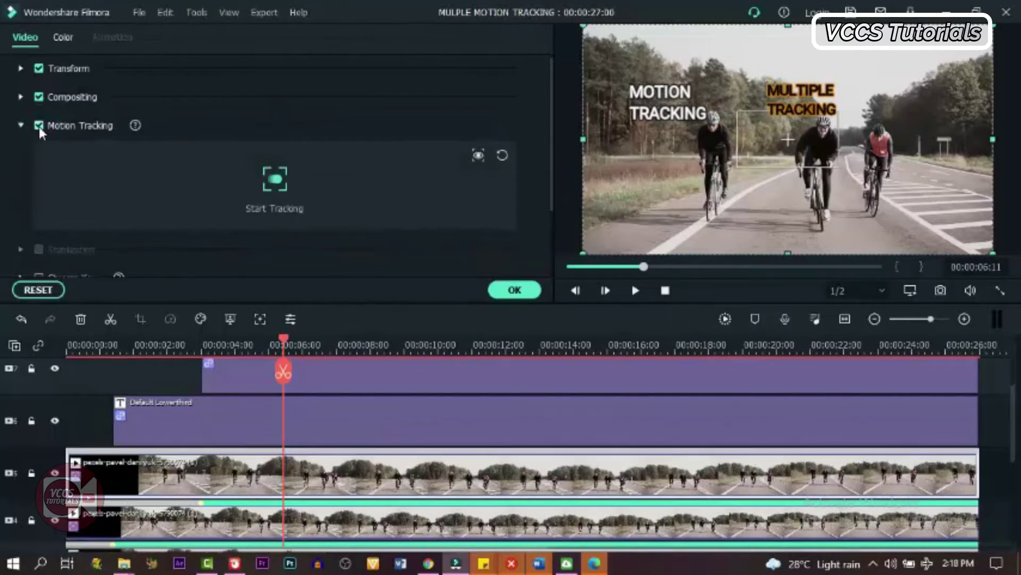
pyautogui.click(783, 151)
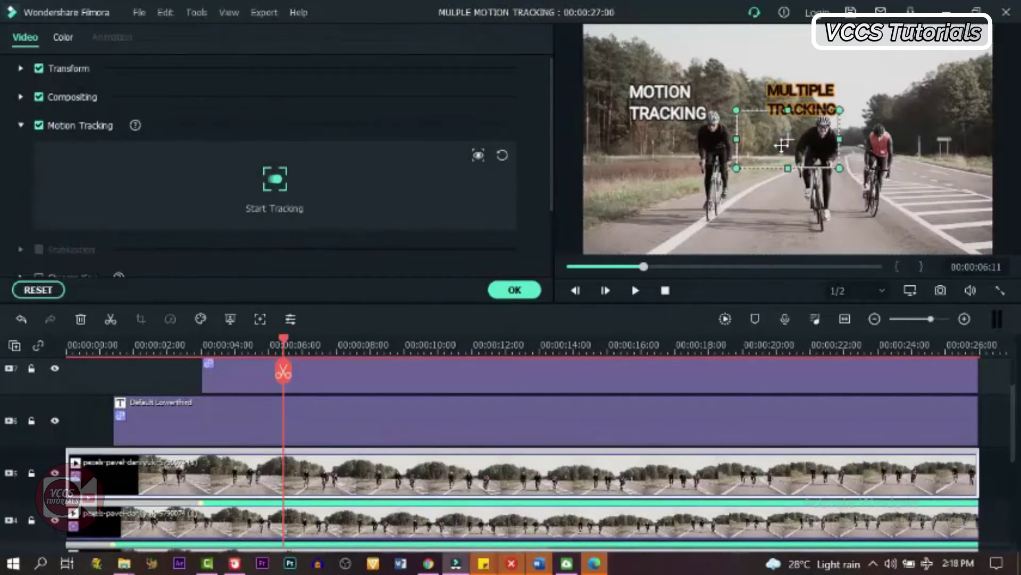
pyautogui.moveTo(837, 154); pyautogui.dragTo(875, 143)
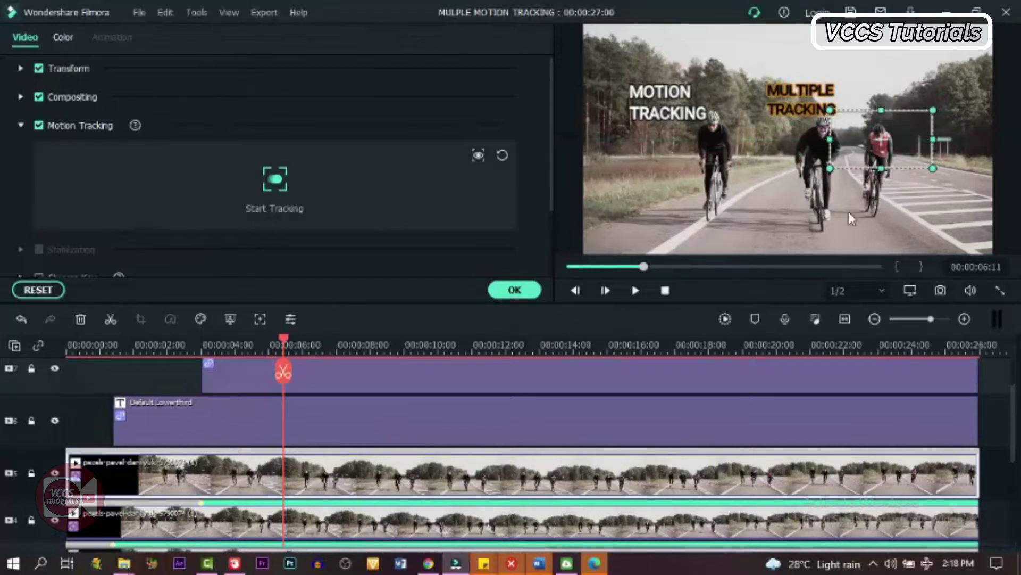
pyautogui.moveTo(934, 111); pyautogui.dragTo(905, 127)
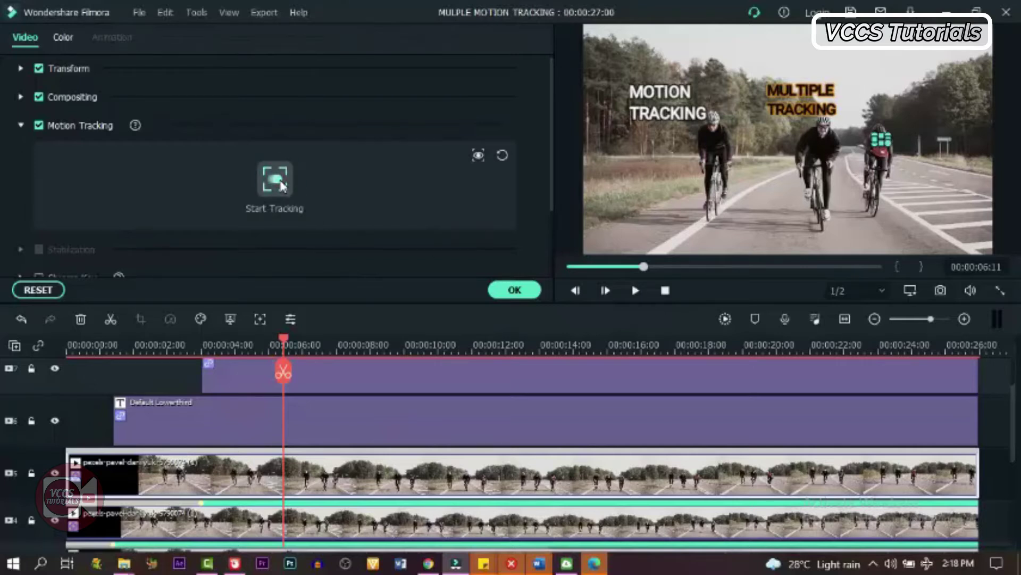
pyautogui.click(282, 187)
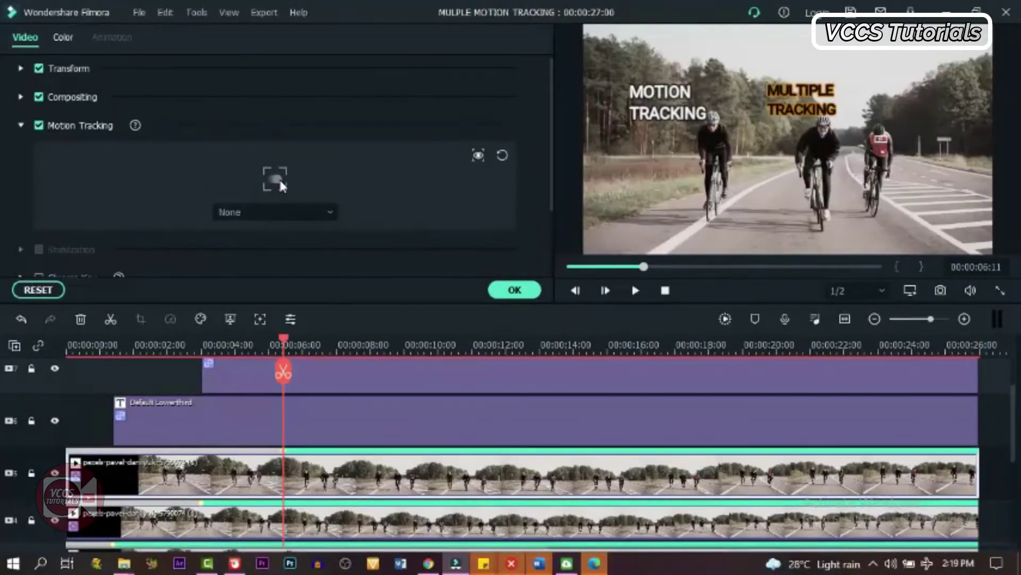
pyautogui.click(513, 291)
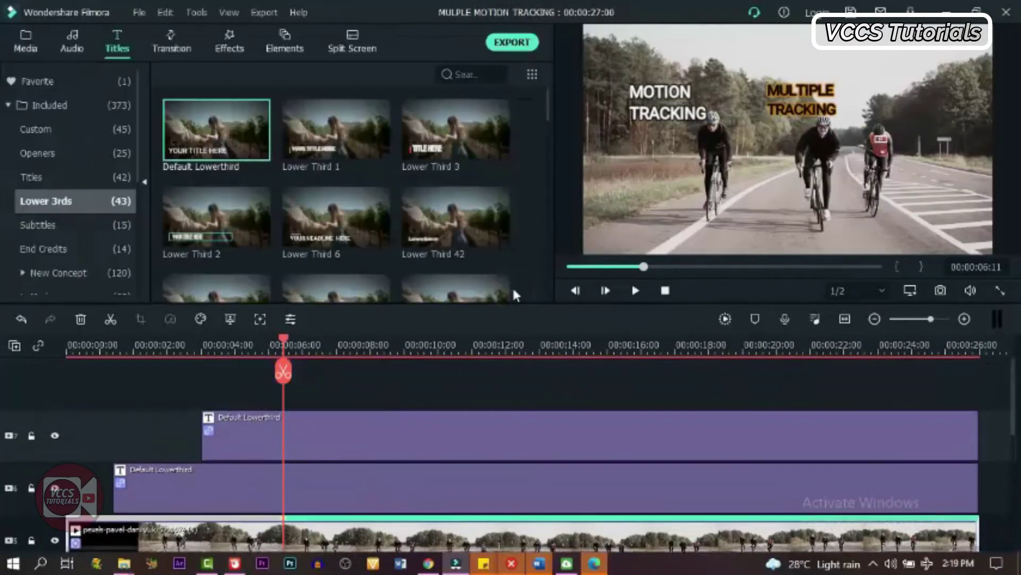
# Add a Default Lowerthird title through the clip's end, retyped as 'MULTIPLE MOTION' / 'TRACJUBG' on two lines.
pyautogui.moveTo(295, 352); pyautogui.dragTo(306, 391)
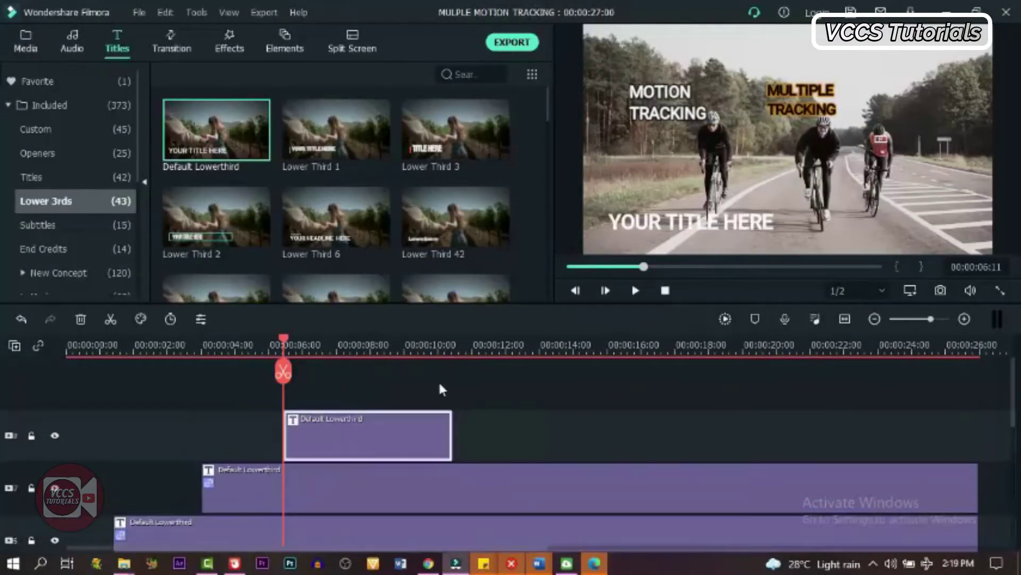
pyautogui.moveTo(451, 446); pyautogui.dragTo(980, 471)
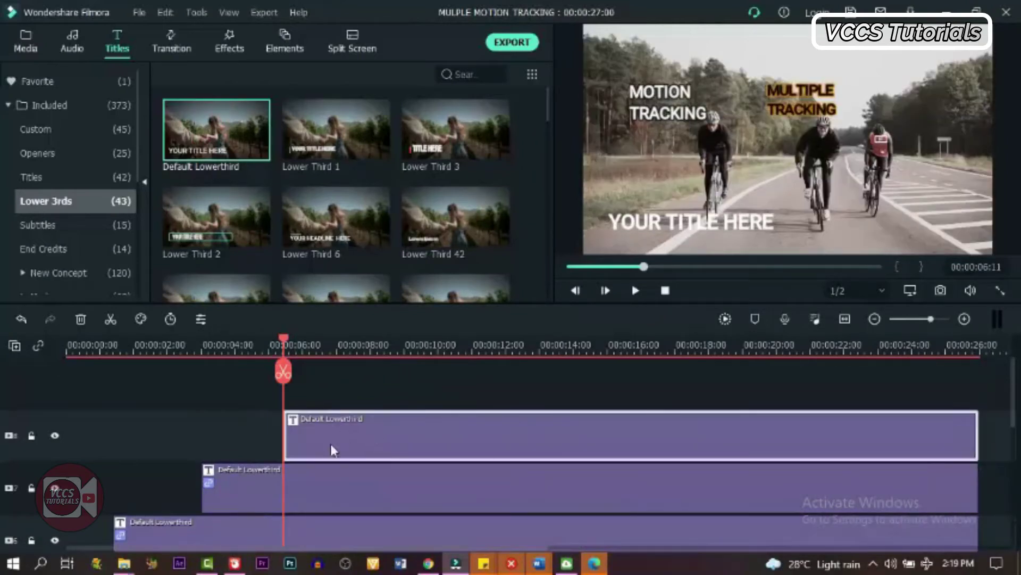
pyautogui.doubleClick(362, 437)
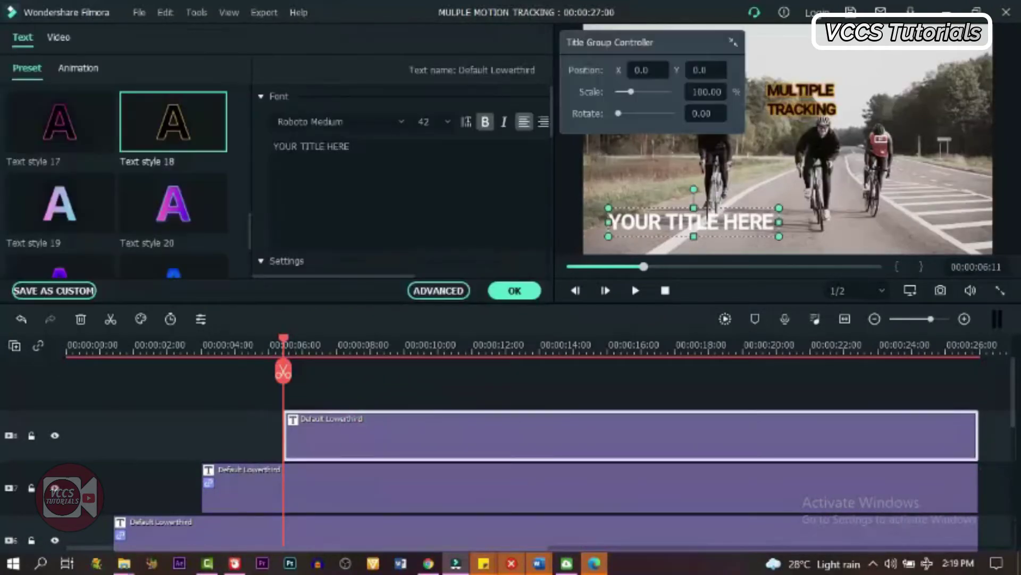
pyautogui.click(330, 147)
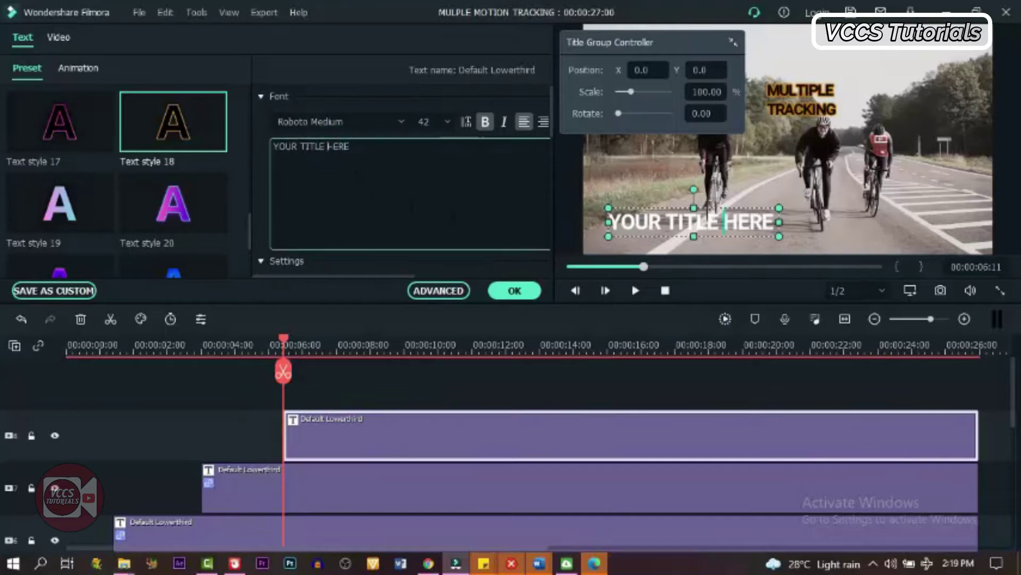
pyautogui.hotkey('ctrl', 'a')
pyautogui.write('MULTIPLE MOTION')
pyautogui.press('Return')
pyautogui.write('TRACJUBG')
# Move the title to the upper right above the right-hand rider and apply yellow Text style 8.
pyautogui.moveTo(660, 224); pyautogui.dragTo(895, 104)
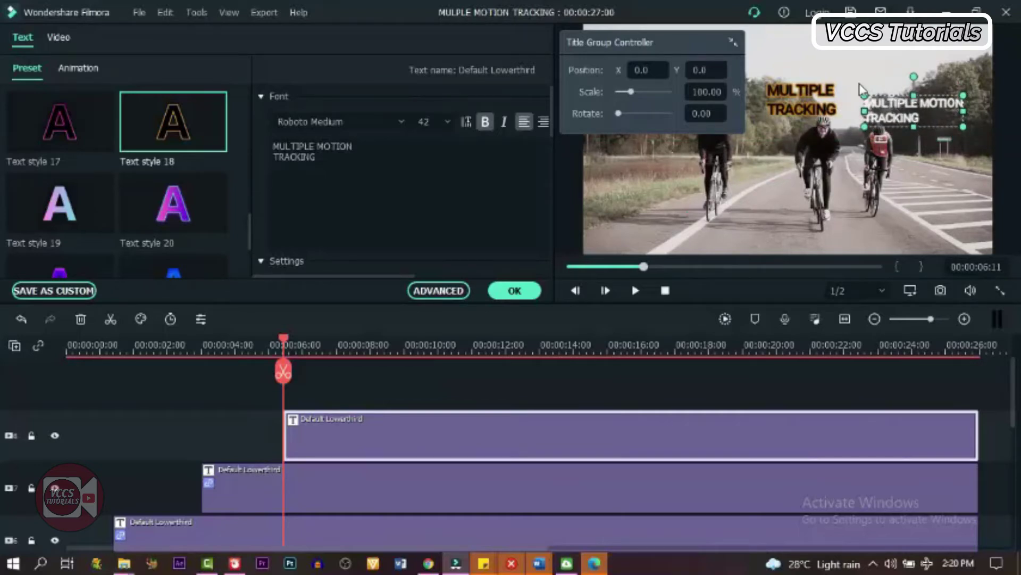
pyautogui.moveTo(918, 93); pyautogui.dragTo(918, 83)
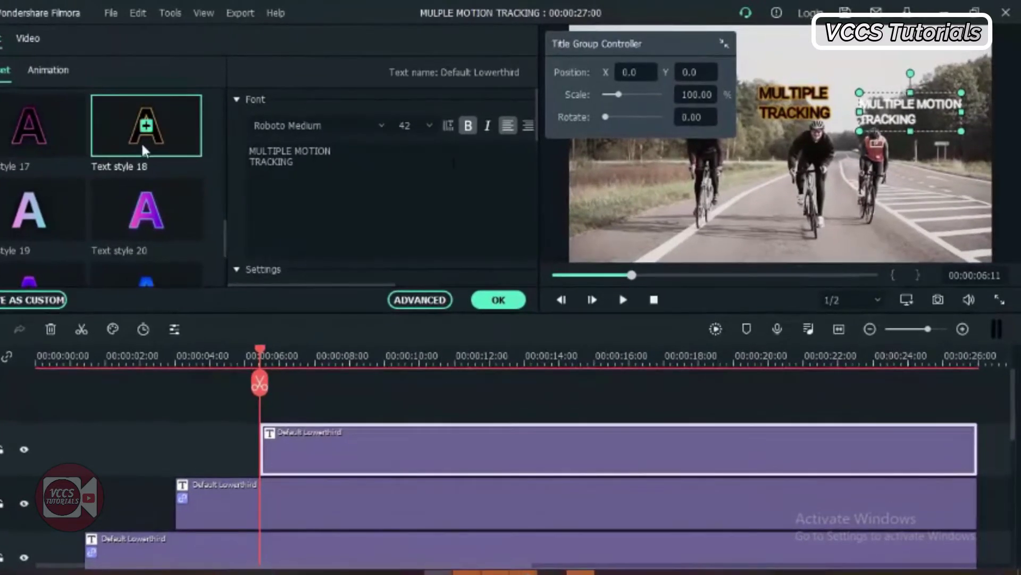
pyautogui.scroll(5, 135, 146)
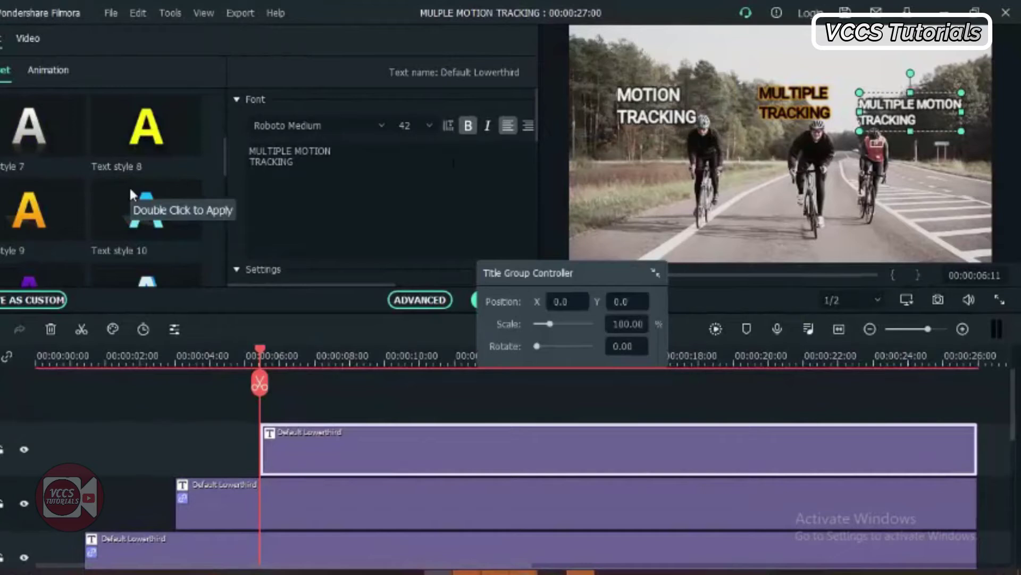
pyautogui.doubleClick(170, 127)
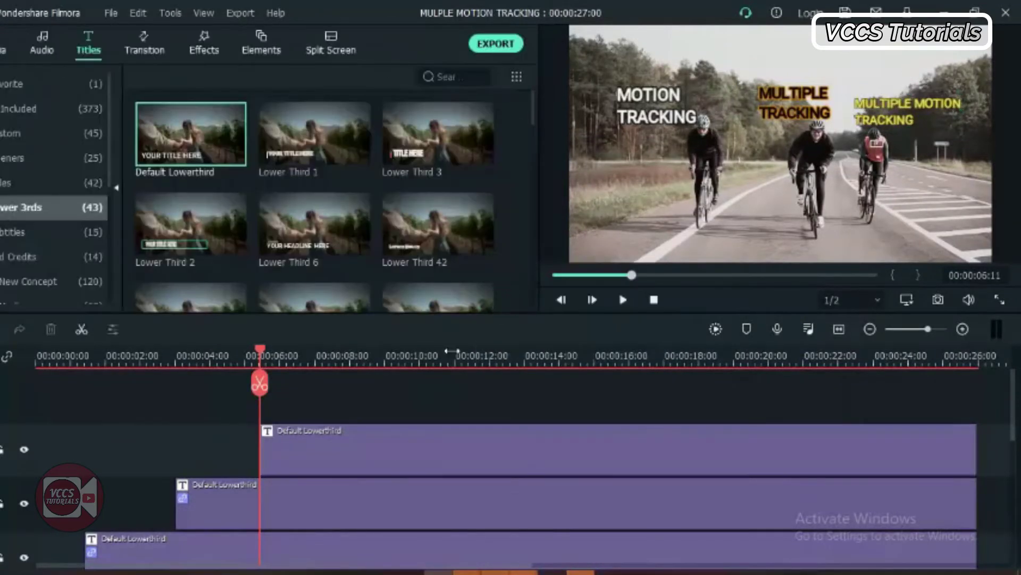
pyautogui.scroll(-2, 511, 478)
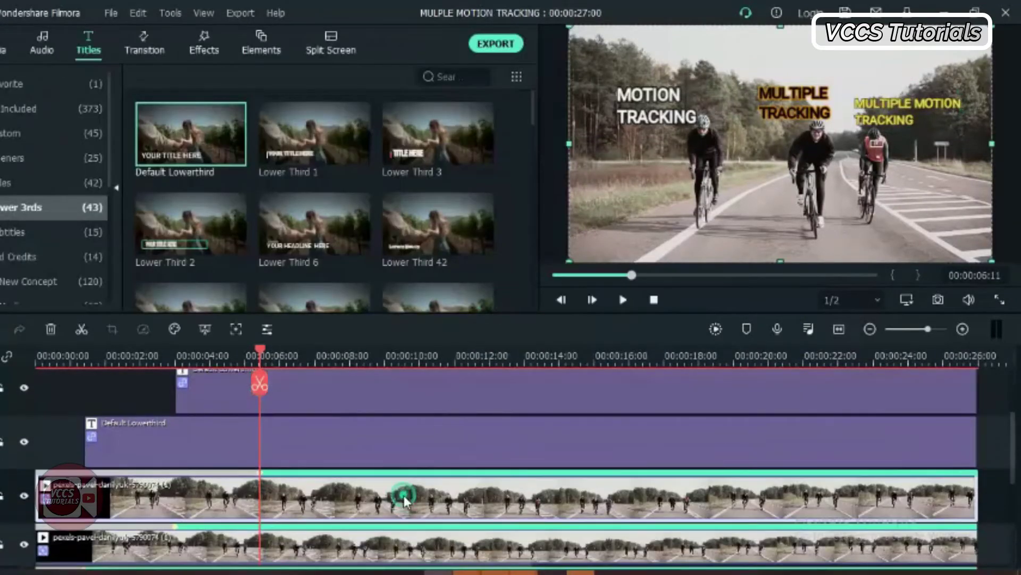
# Attach the Default Lowerthird title to the red-shirted rider's motion tracking on the cycling clip.
pyautogui.doubleClick(425, 495)
pyautogui.click(230, 220)
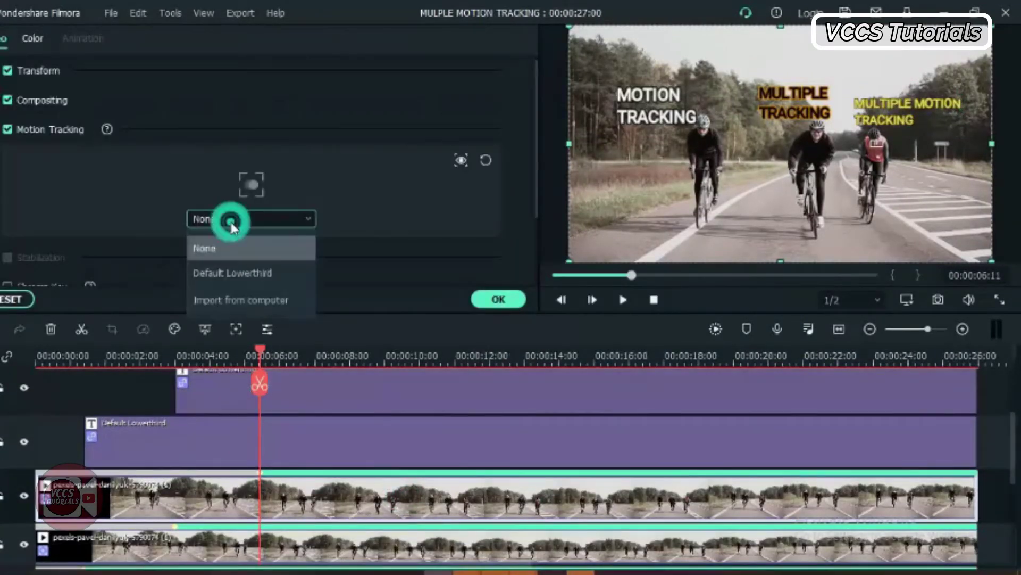
pyautogui.click(226, 273)
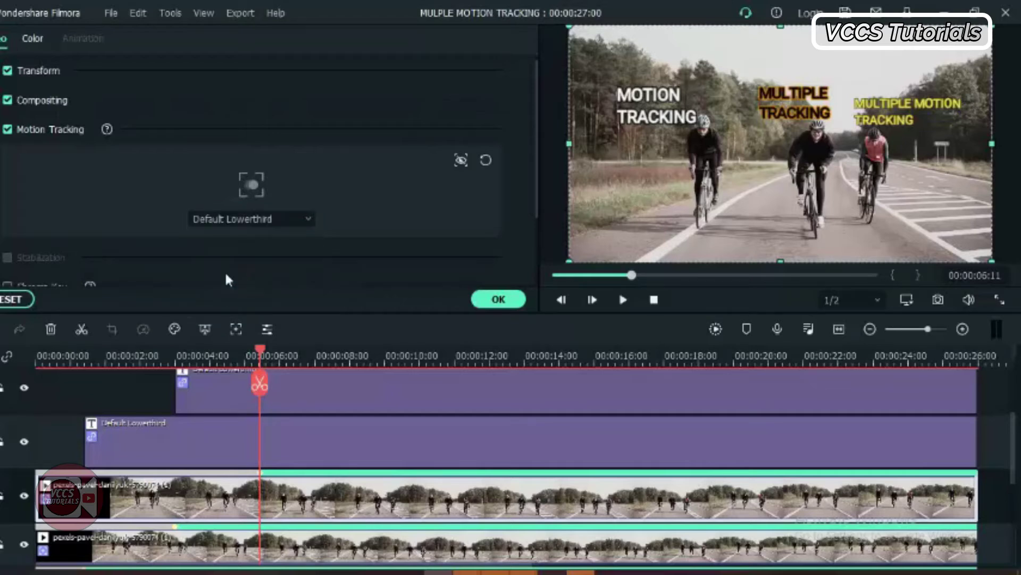
pyautogui.click(496, 299)
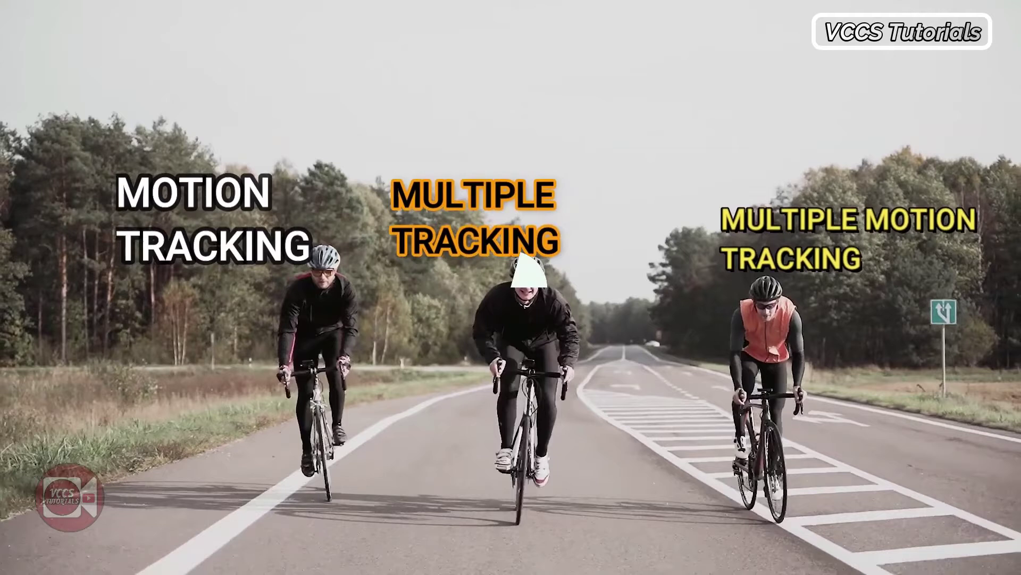
# Render and play the timeline, then snapshot the frame at 00:00:26:21 into the project media.
pyautogui.click(716, 329)
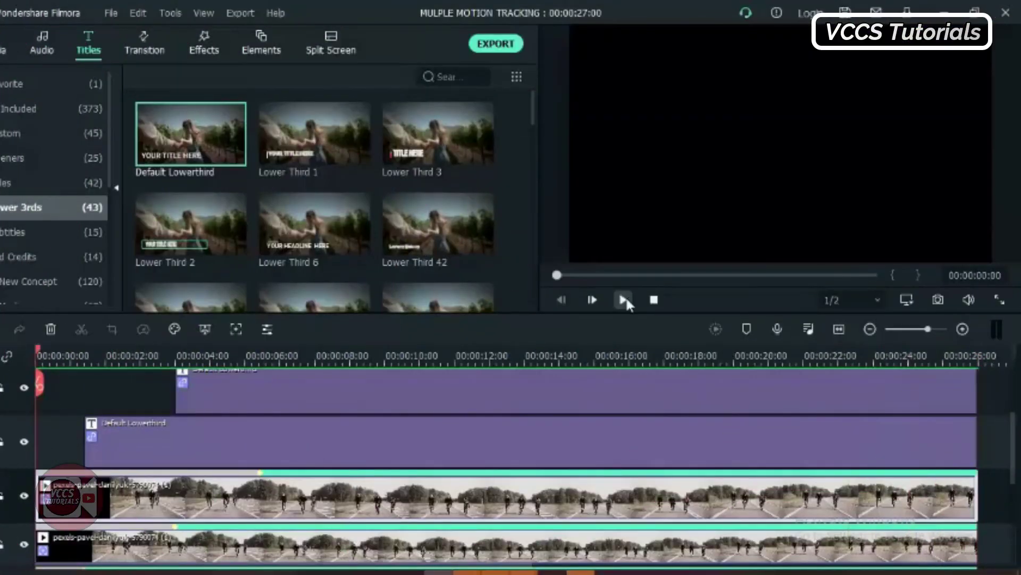
pyautogui.click(624, 299)
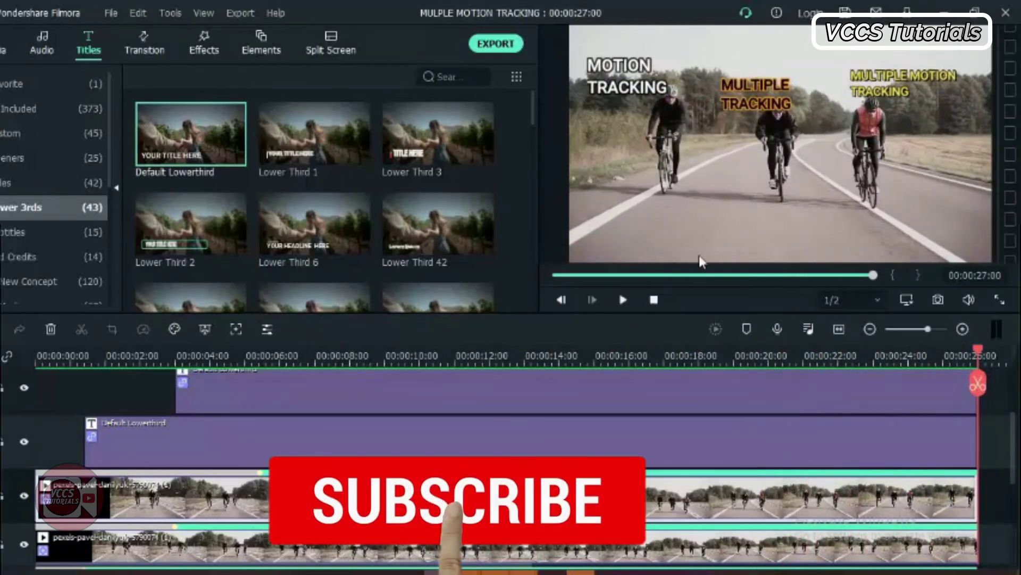
pyautogui.click(950, 361)
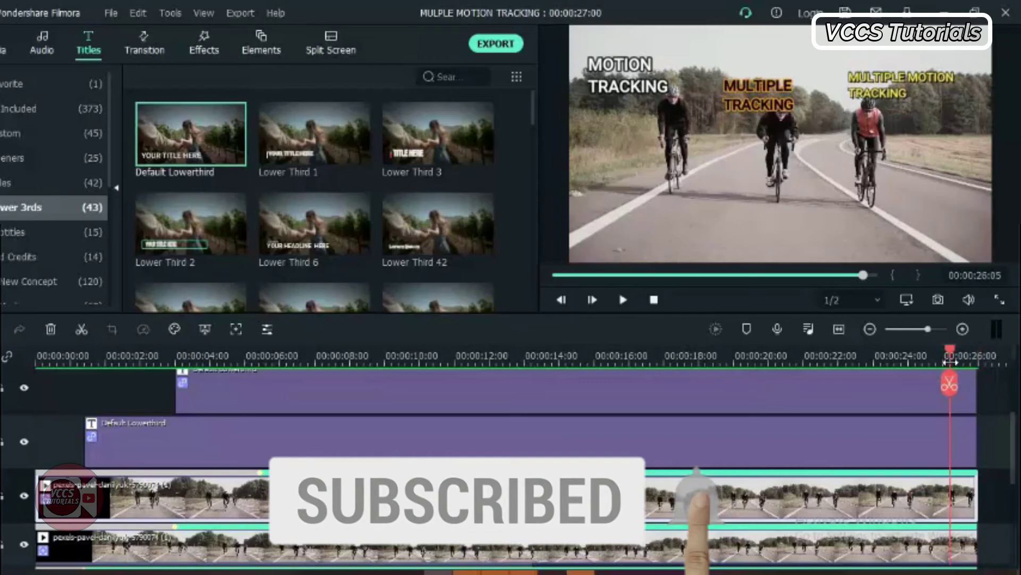
pyautogui.moveTo(957, 366); pyautogui.dragTo(975, 366)
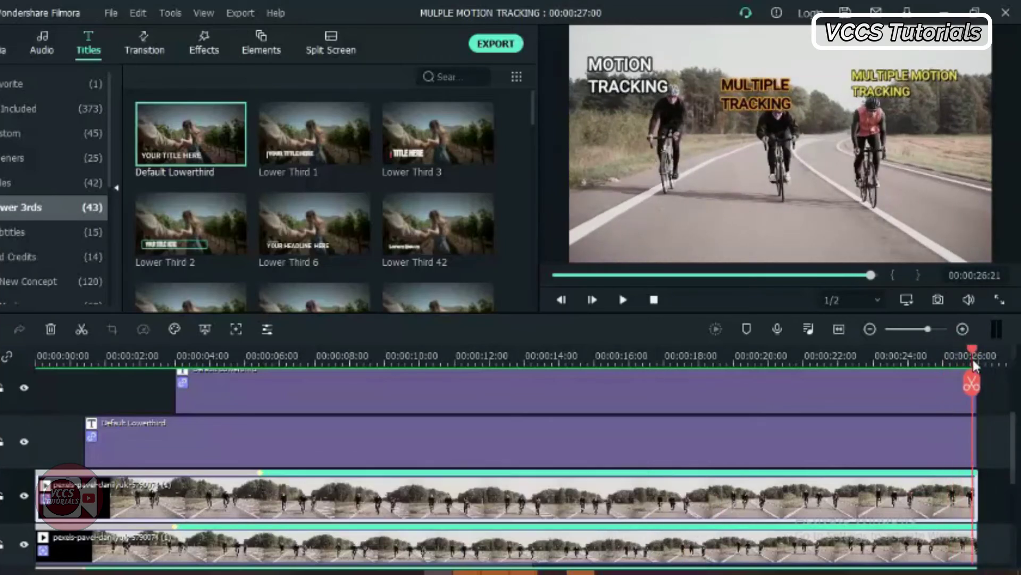
pyautogui.click(938, 300)
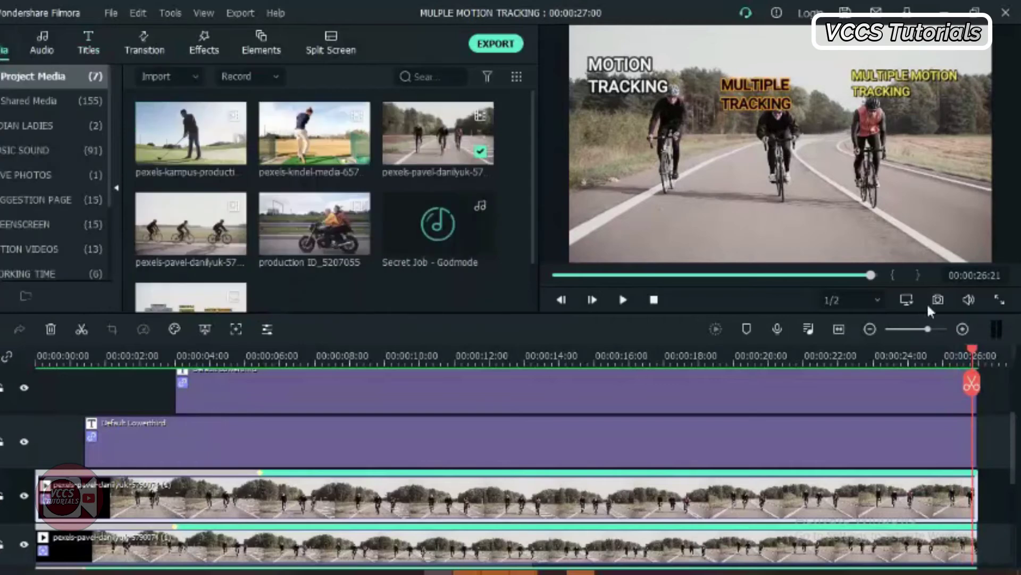